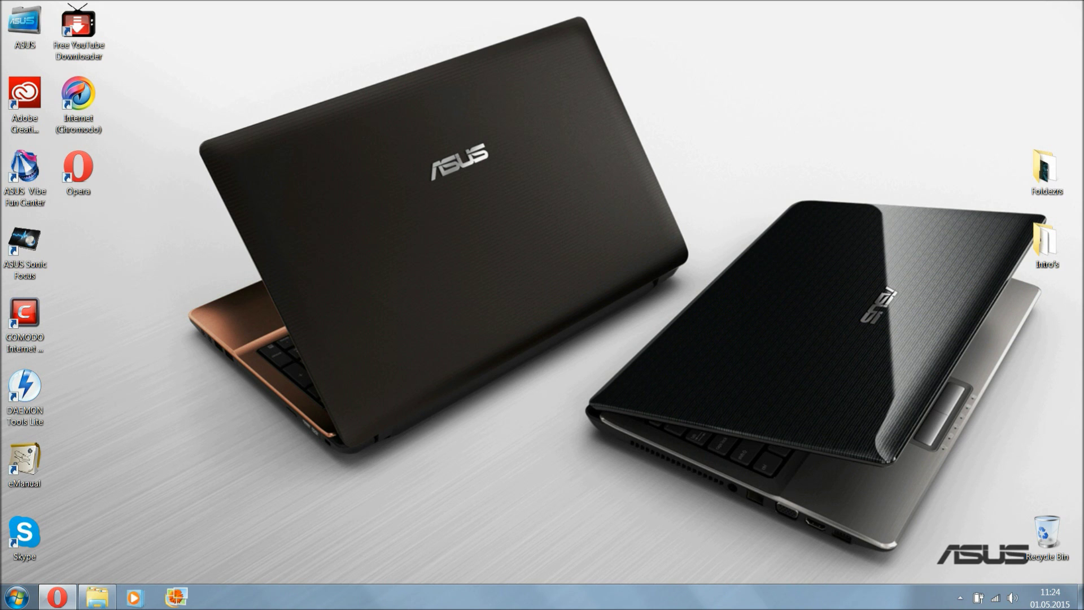
Step: Open the Intro template Ionut.E C4d #9 folder and launch the C4D part -Ionut scene
{"action": "double_click", "coordinate": [1046, 240]}
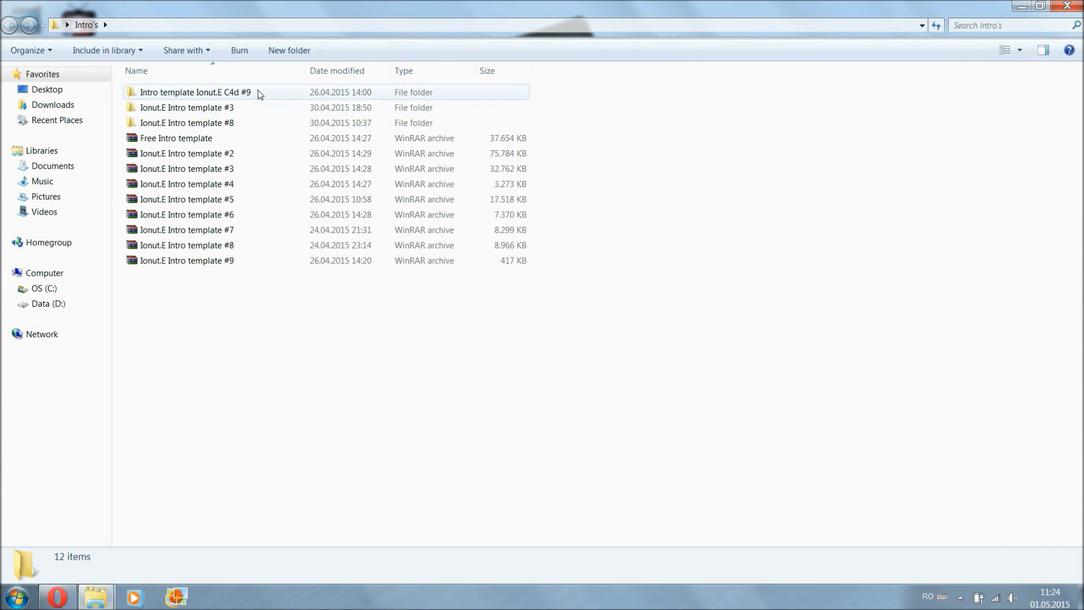
{"action": "double_click", "coordinate": [257, 94]}
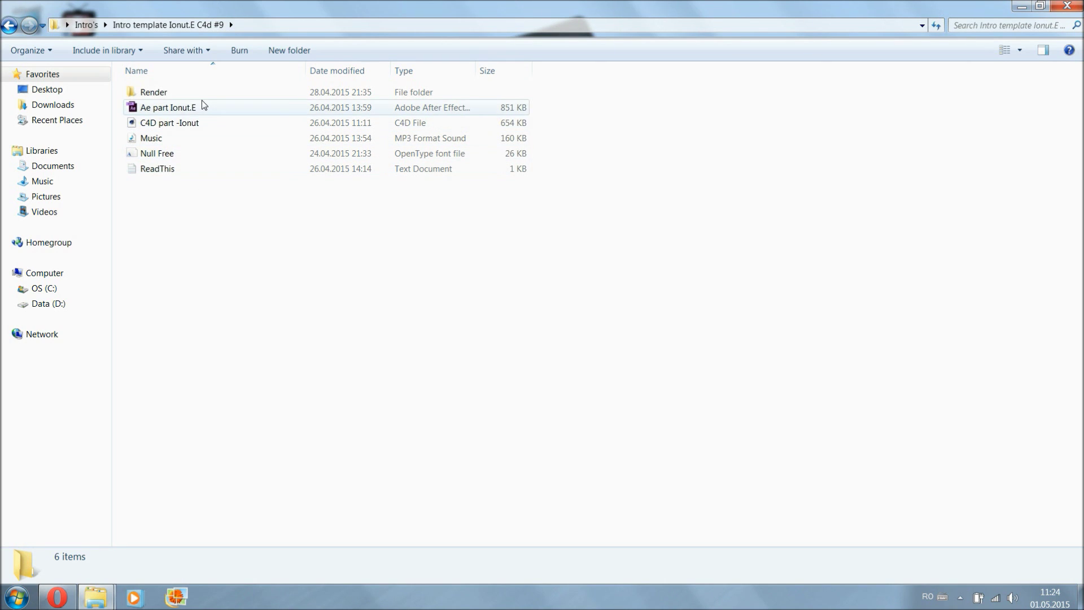
{"action": "left_click", "coordinate": [84, 25]}
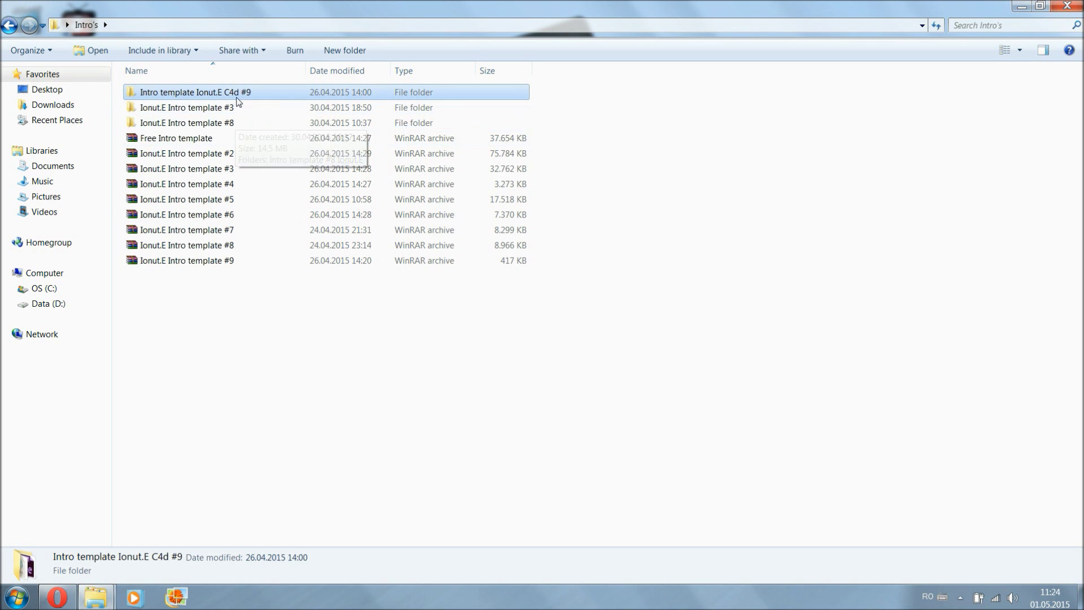
{"action": "double_click", "coordinate": [285, 94]}
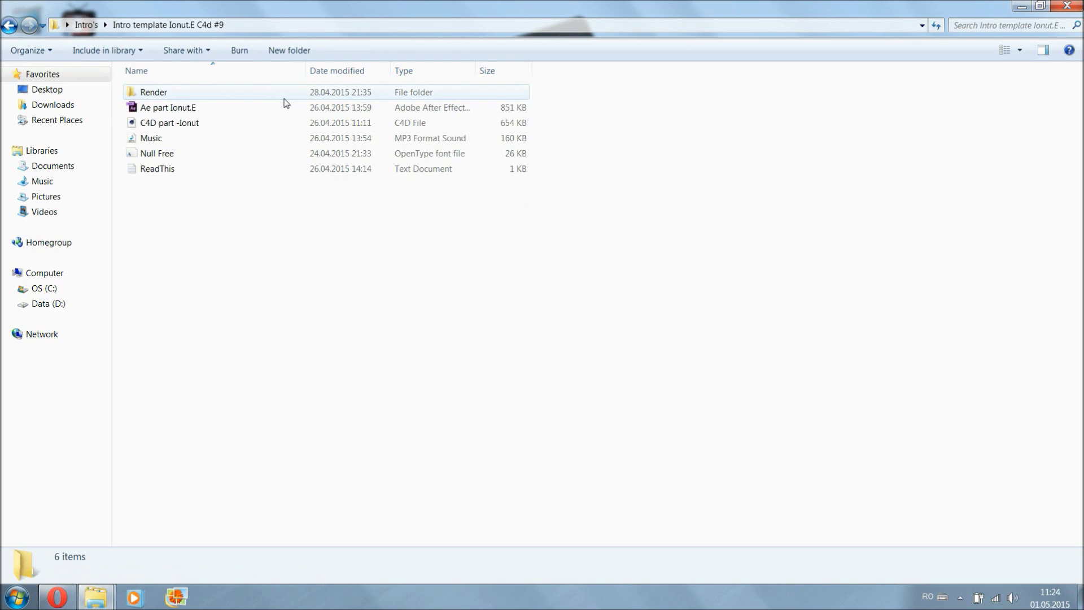
{"action": "double_click", "coordinate": [210, 127]}
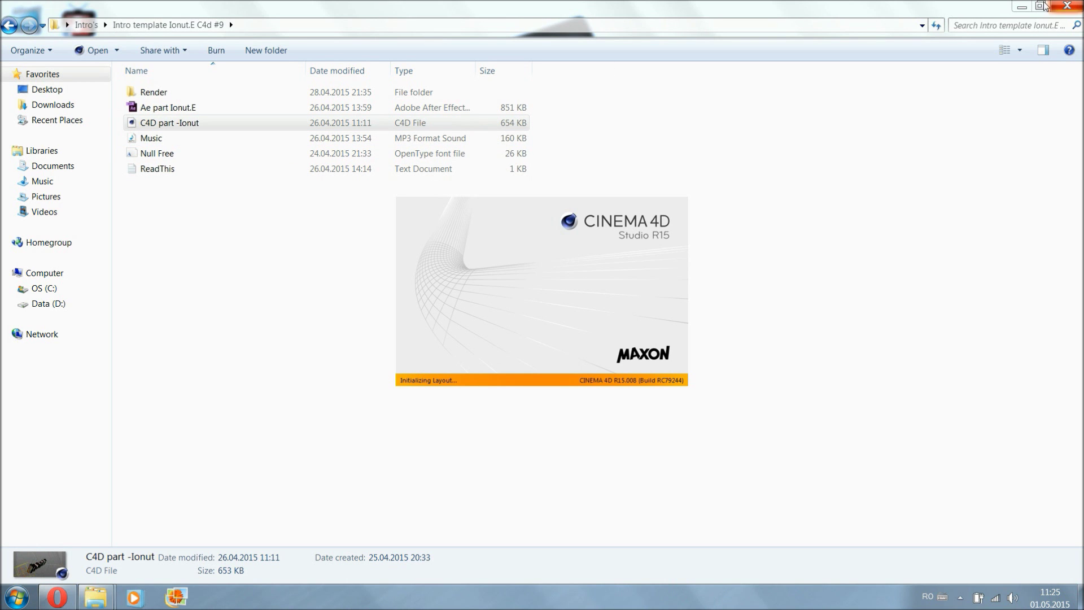
Step: Minimize Explorer while Cinema 4D R15 finishes loading C4D part -Ionut.c4d
{"action": "left_click", "coordinate": [1069, 5]}
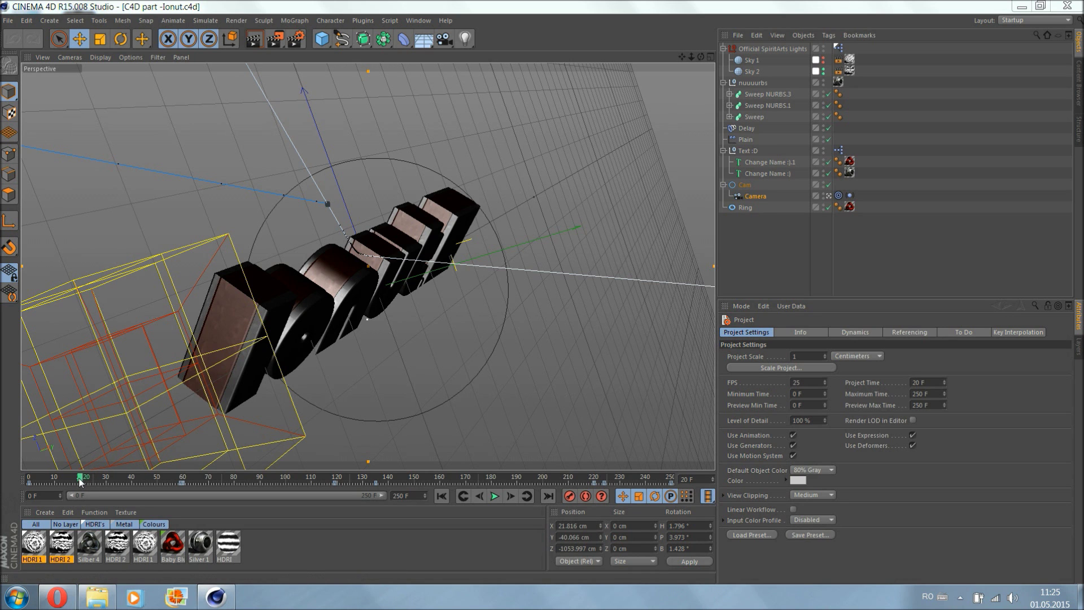
Step: Scrub the playhead from frame 20 to frame 95 and collapse the nuuuurbs group
{"action": "left_click_drag", "start_coordinate": [80, 482], "coordinate": [183, 484]}
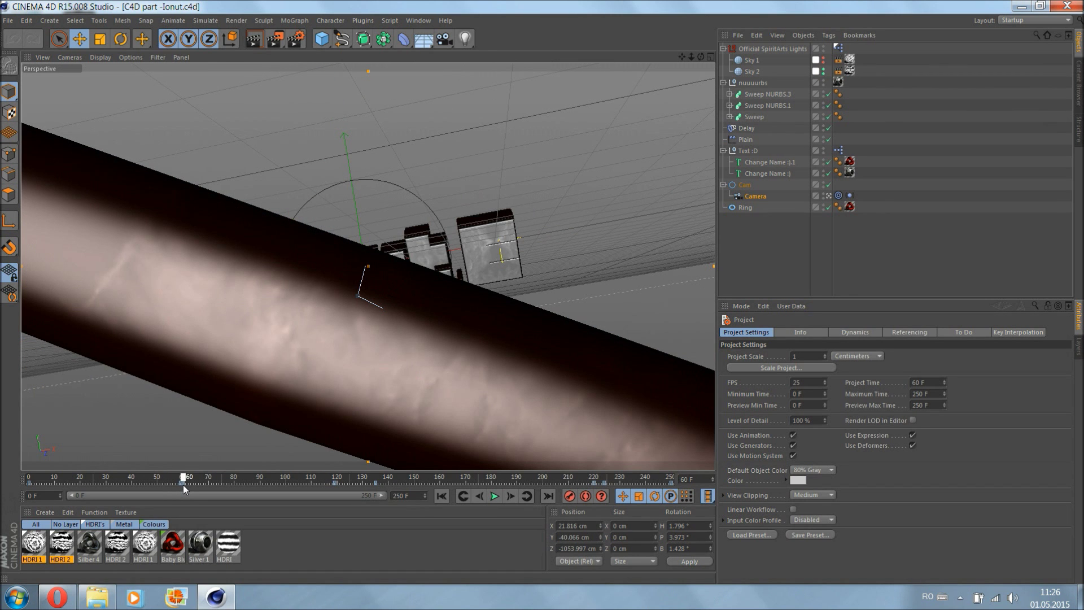
{"action": "left_click_drag", "start_coordinate": [184, 483], "coordinate": [278, 478]}
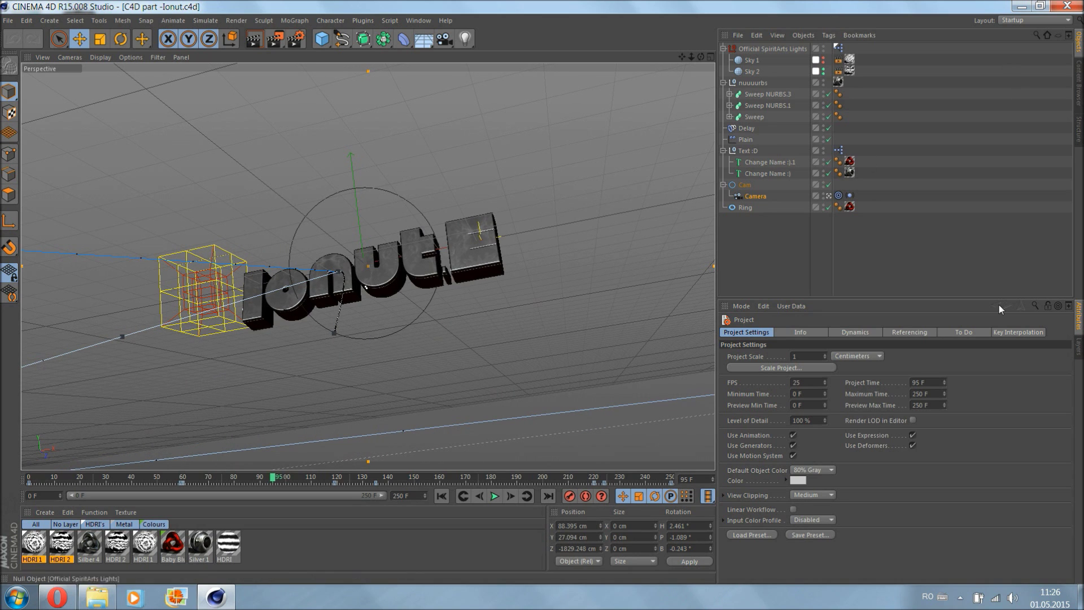
{"action": "left_click", "coordinate": [723, 83]}
Step: Collapse the Lights and Cam groups, then select Change Name :).1 to view its MoText attributes
{"action": "left_click", "coordinate": [722, 49]}
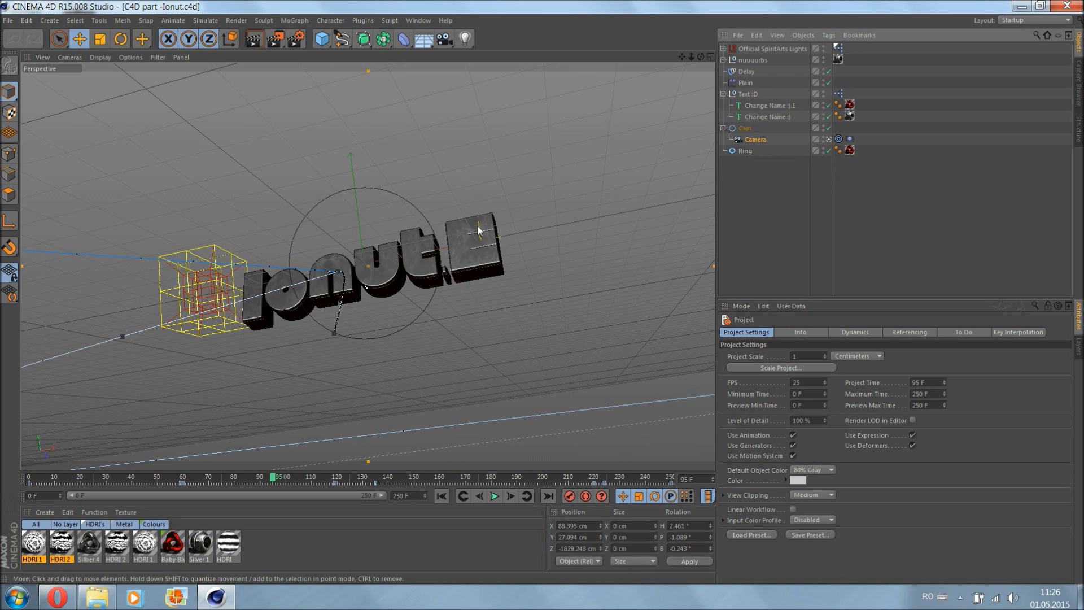
{"action": "left_click", "coordinate": [722, 129]}
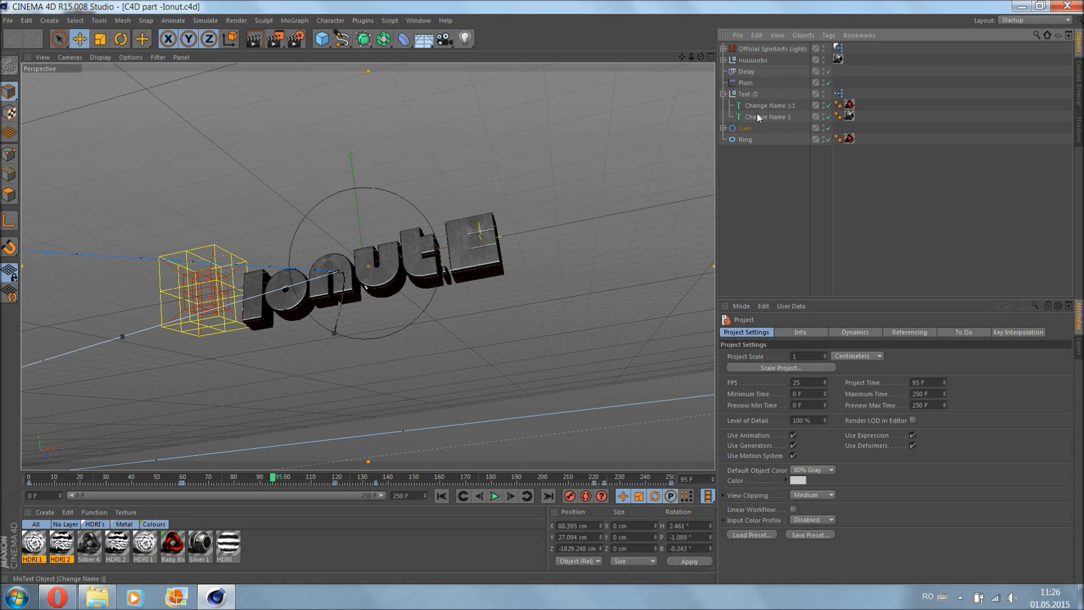
{"action": "left_click", "coordinate": [724, 94]}
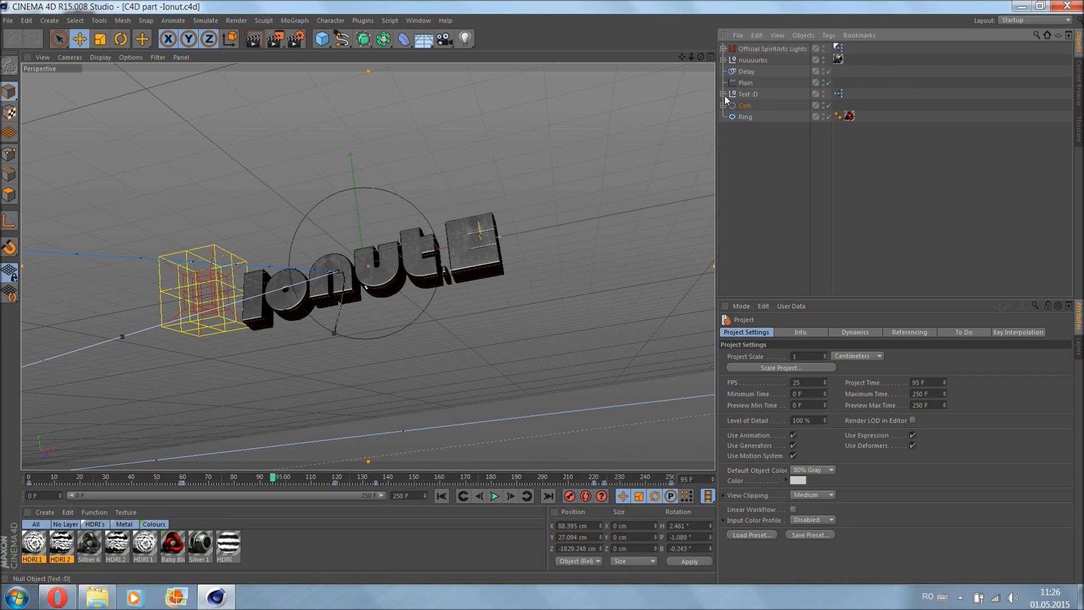
{"action": "left_click", "coordinate": [724, 95]}
{"action": "left_click", "coordinate": [774, 106]}
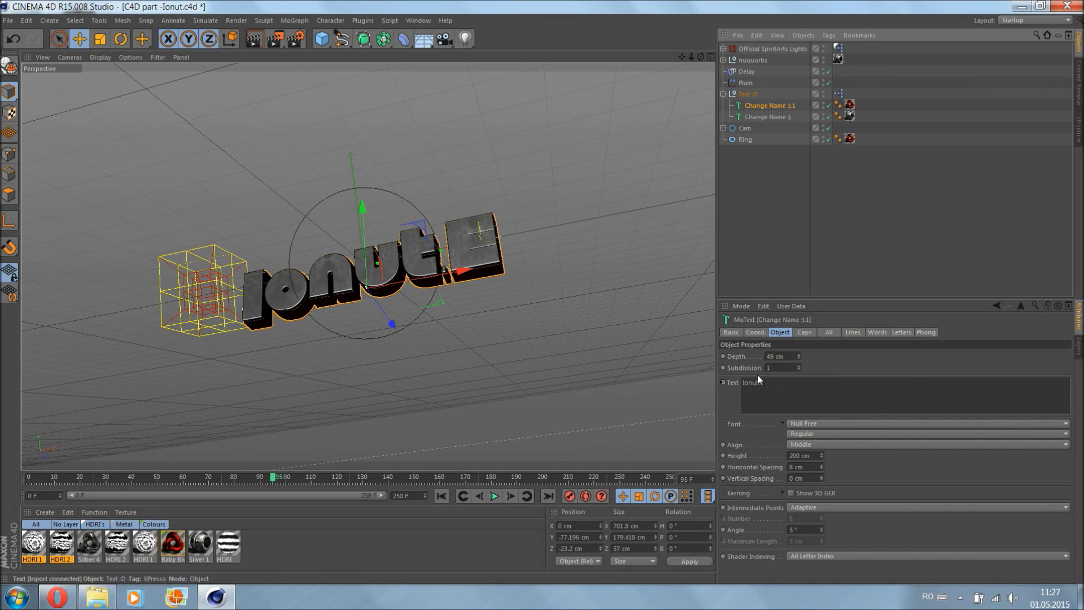
{"action": "left_click", "coordinate": [782, 389]}
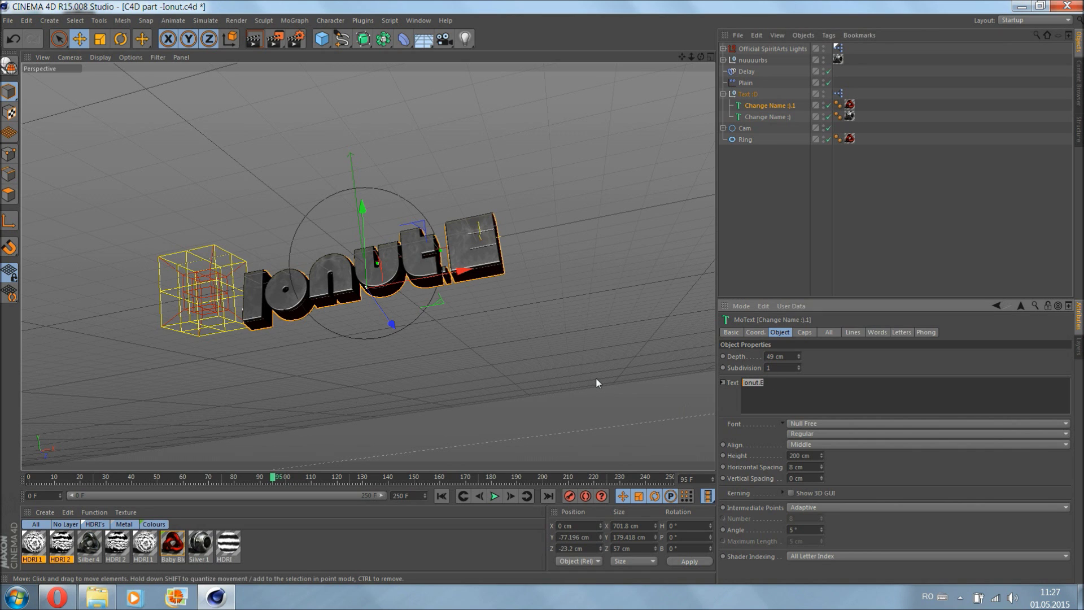
{"action": "key", "text": "m"}
{"action": "key", "text": "a"}
{"action": "key", "text": "e"}
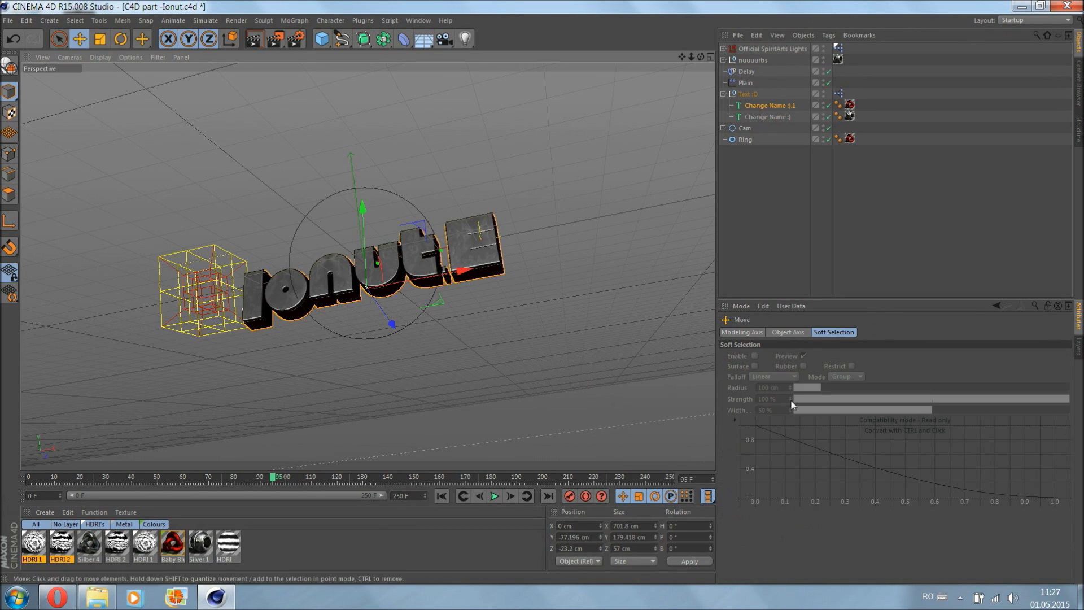
{"action": "left_click", "coordinate": [756, 106]}
{"action": "left_click", "coordinate": [772, 378]}
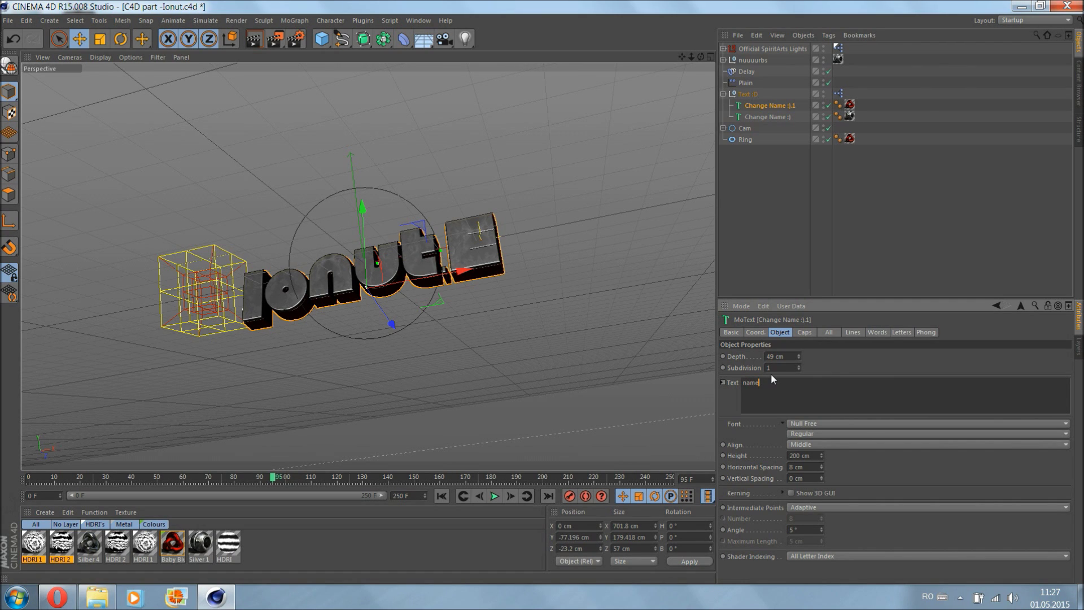
{"action": "key", "text": "BackSpace"}
{"action": "key", "text": "BackSpace"}
{"action": "key", "text": "BackSpace"}
{"action": "key", "text": "BackSpace"}
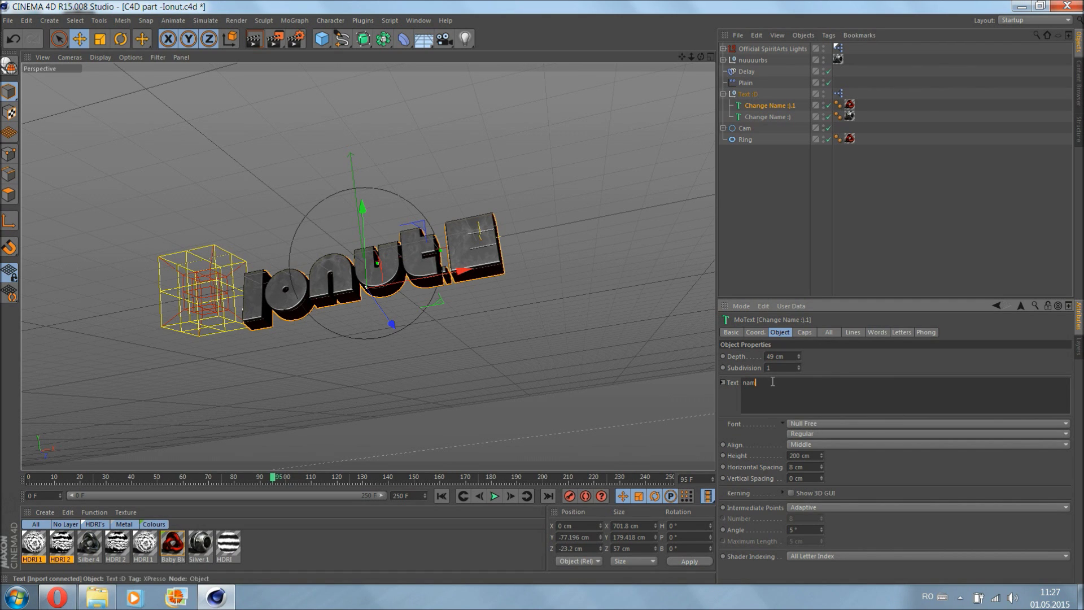
{"action": "type", "text": "Nmae"}
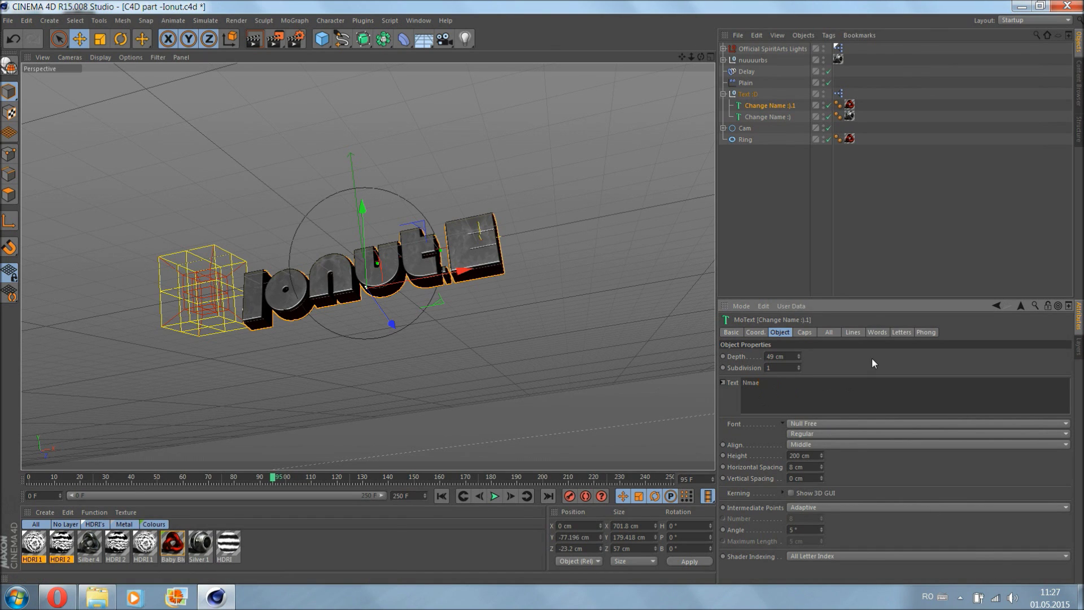
{"action": "key", "text": "Escape"}
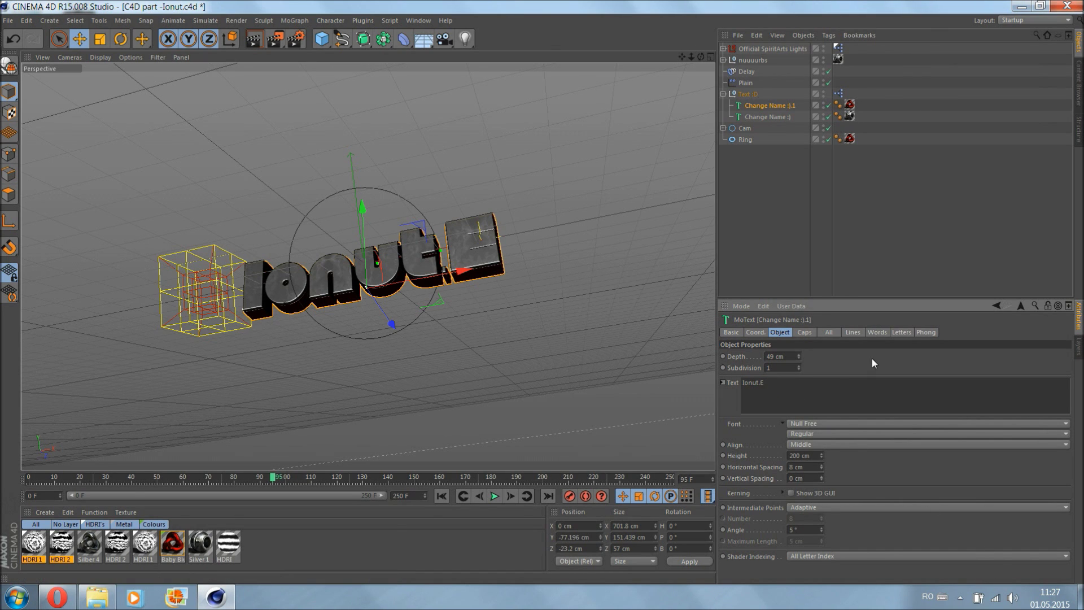
{"action": "left_click", "coordinate": [756, 117]}
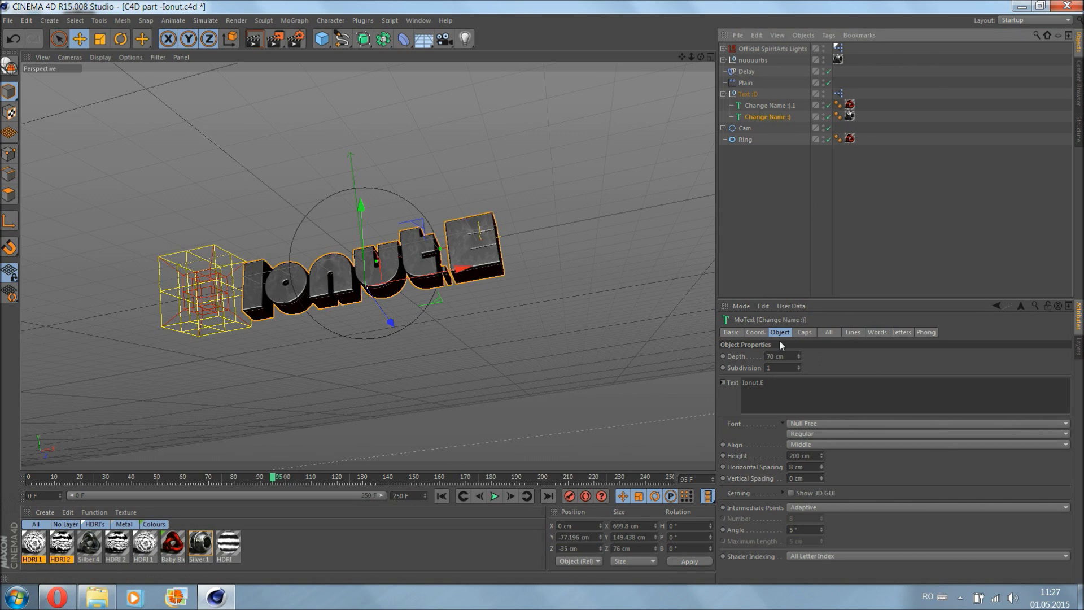
{"action": "left_click_drag", "start_coordinate": [782, 381], "coordinate": [743, 383]}
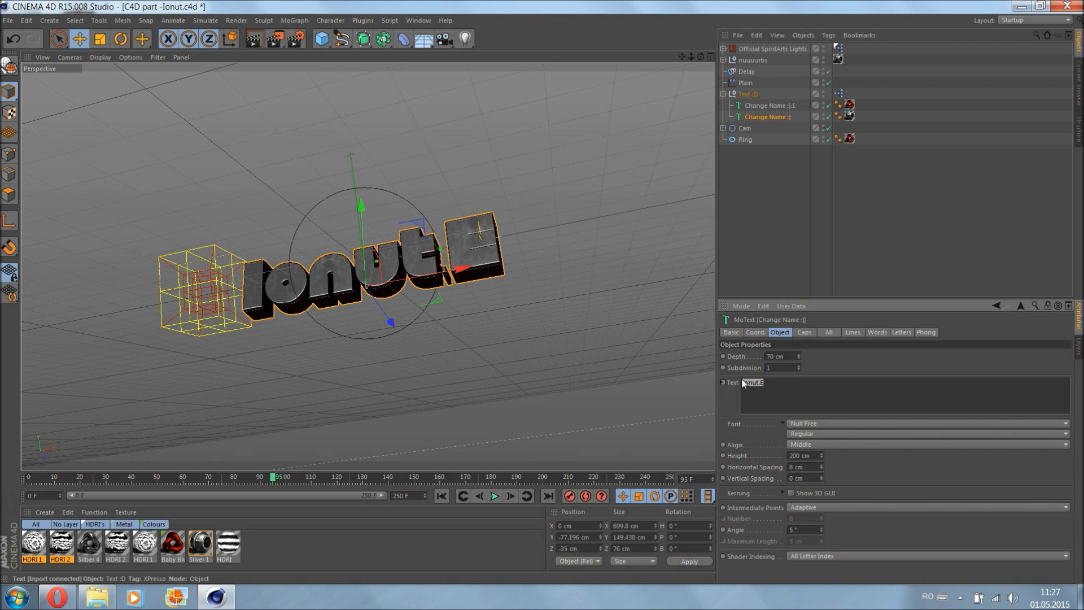
{"action": "type", "text": "Ionut.E"}
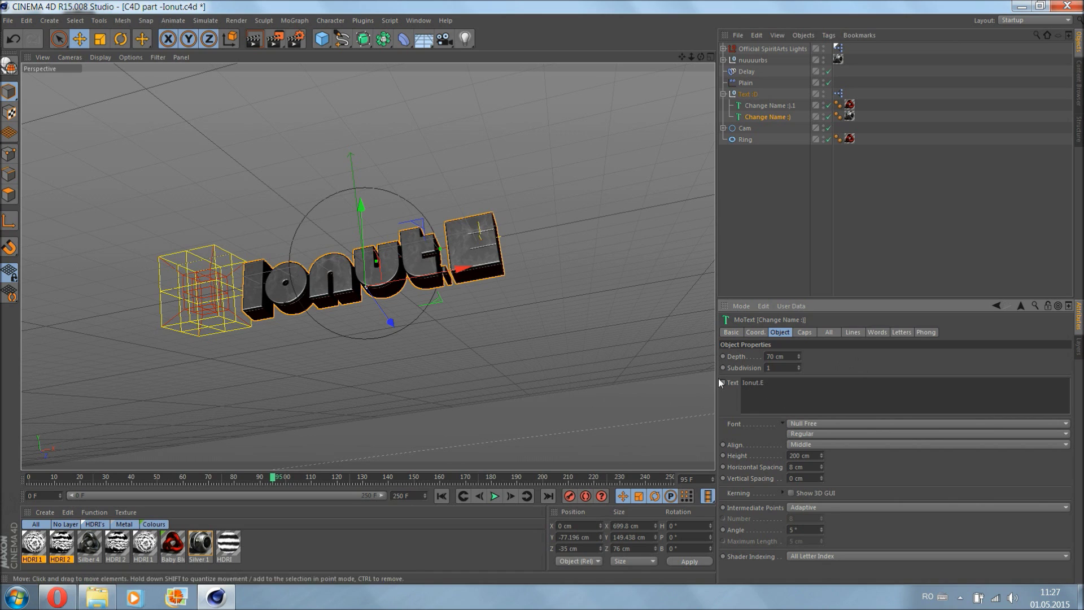
Step: Select the Text :D null and browse its Basic, Coord., Object and Edit :D tabs
{"action": "left_click", "coordinate": [749, 94]}
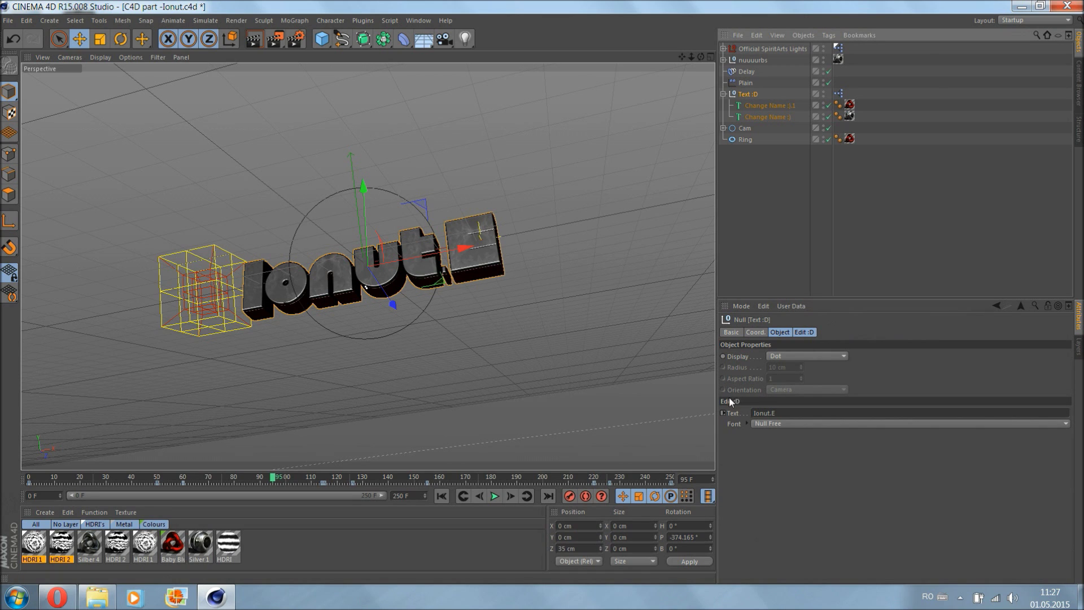
{"action": "left_click", "coordinate": [811, 333]}
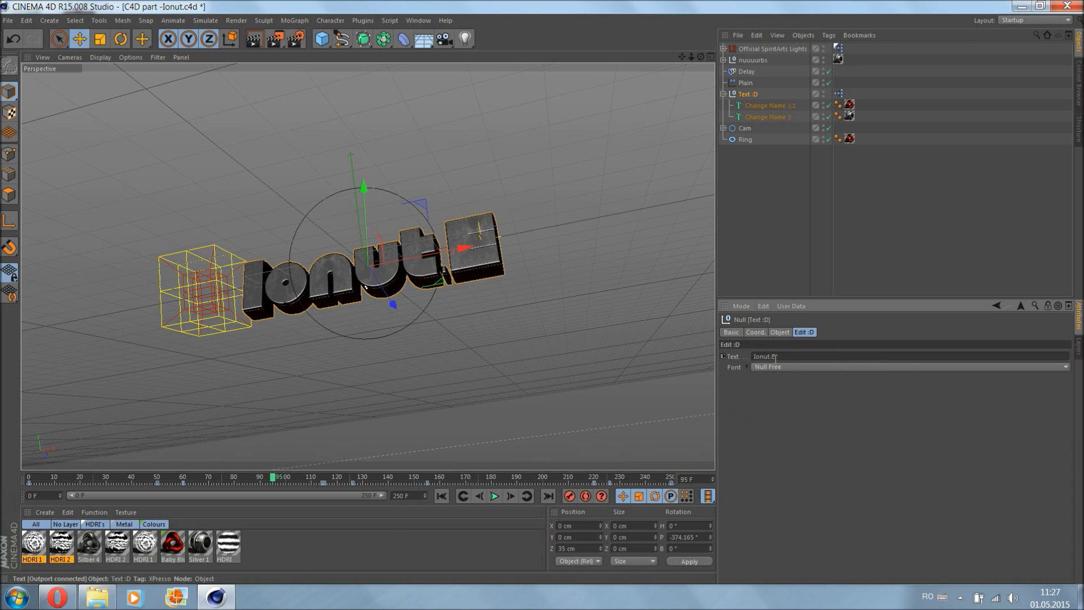
{"action": "left_click", "coordinate": [754, 332]}
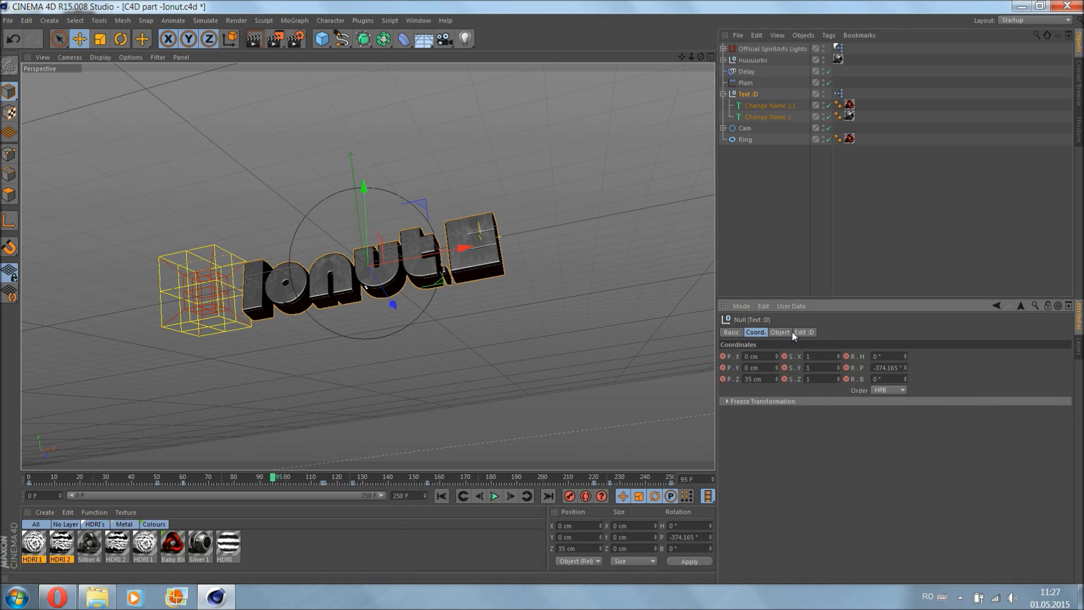
{"action": "left_click", "coordinate": [782, 332]}
{"action": "left_click", "coordinate": [731, 332]}
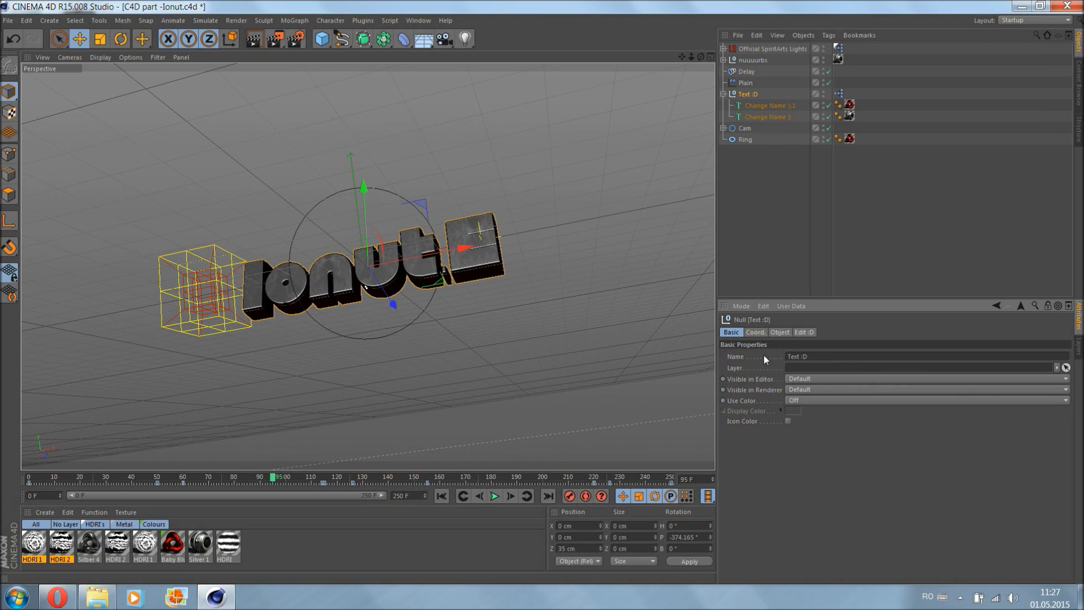
{"action": "left_click", "coordinate": [757, 332]}
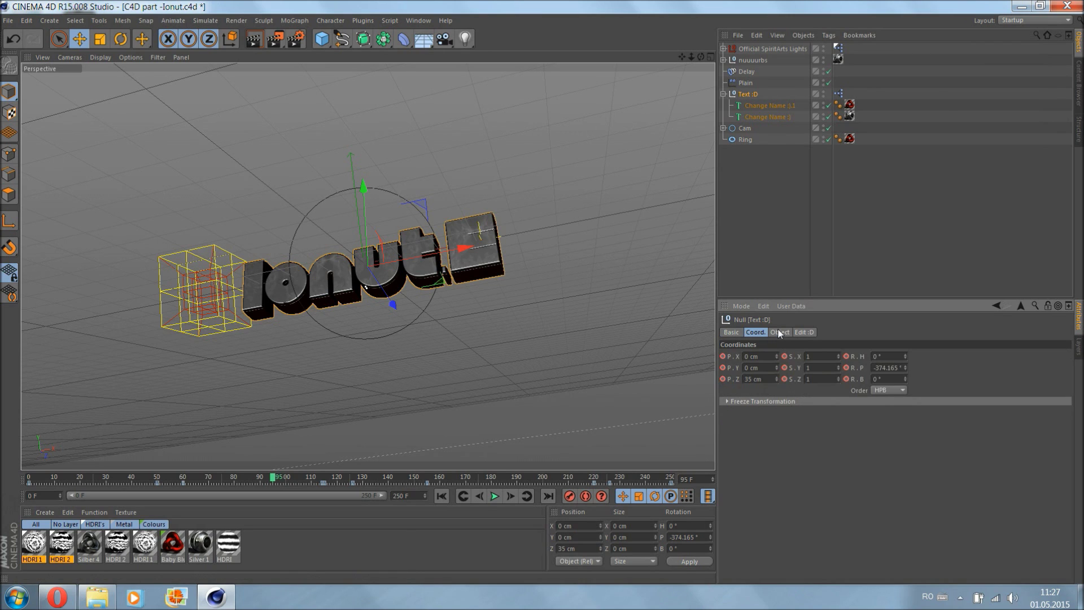
{"action": "left_click", "coordinate": [781, 334]}
{"action": "left_click", "coordinate": [804, 333]}
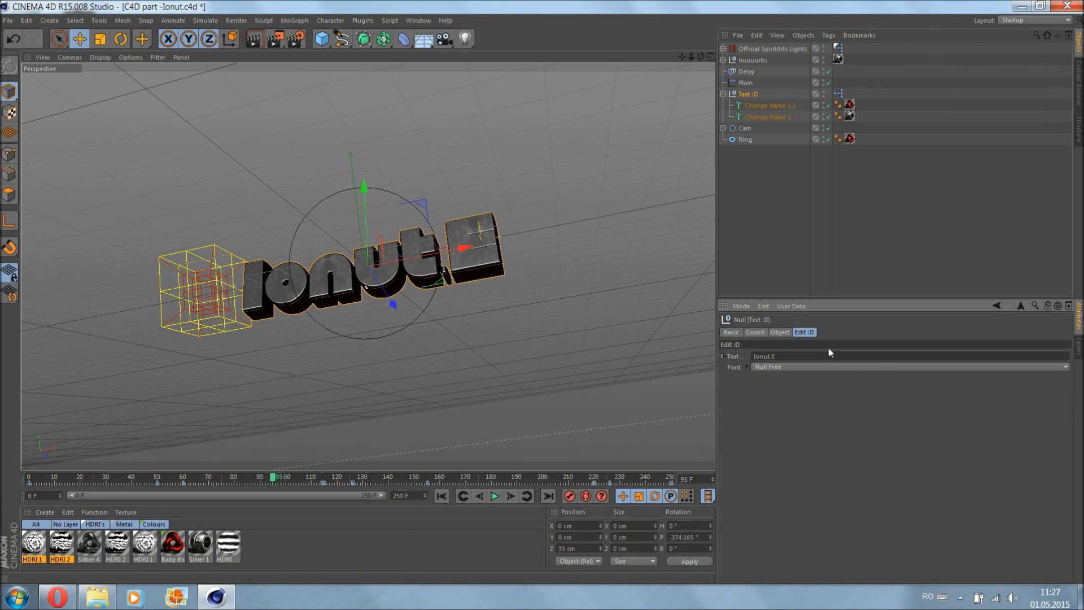
Step: Replace the Ionut.E text with NAME in the Edit :D tab
{"action": "left_click", "coordinate": [765, 356]}
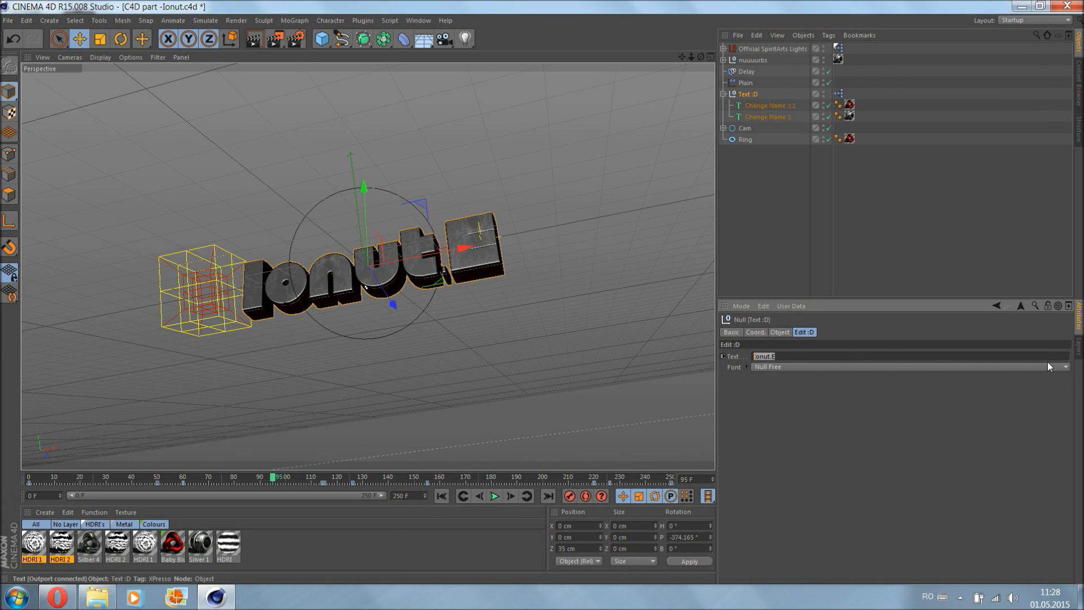
{"action": "key", "text": "BackSpace"}
{"action": "type", "text": "NM"}
{"action": "key", "text": "BackSpace"}
{"action": "type", "text": "AME"}
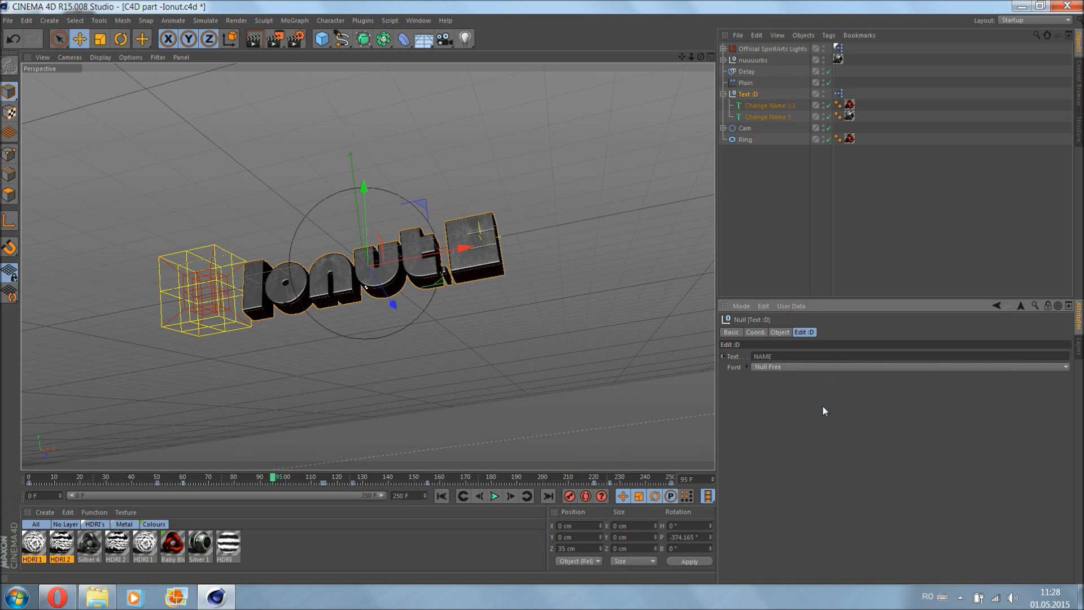
{"action": "key", "text": "Return"}
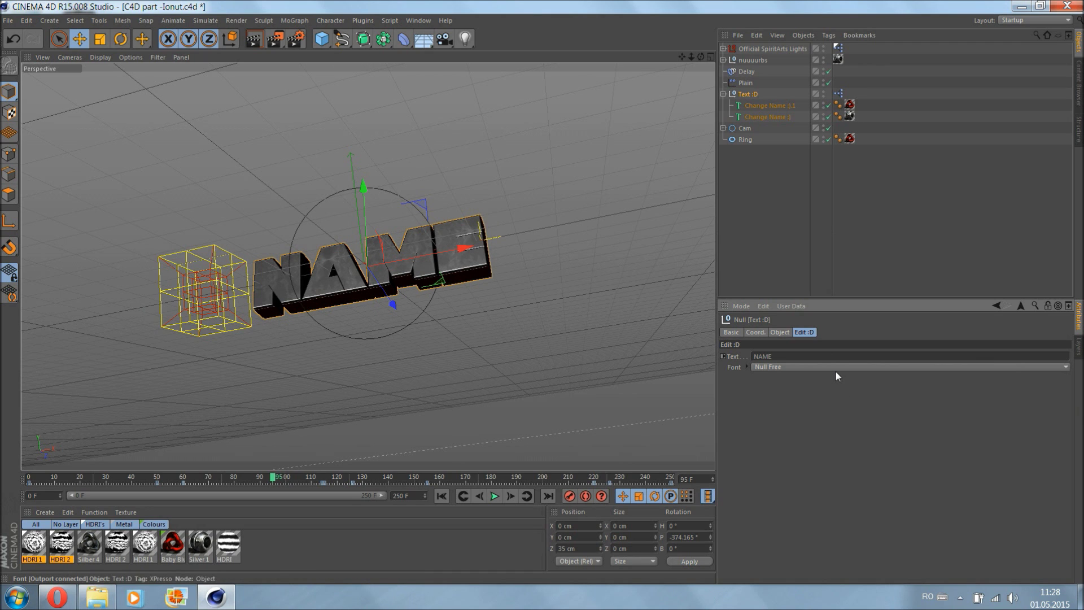
Step: Set the title font to Myriad Pro and check Change Name :).1's font setting
{"action": "left_click", "coordinate": [820, 366]}
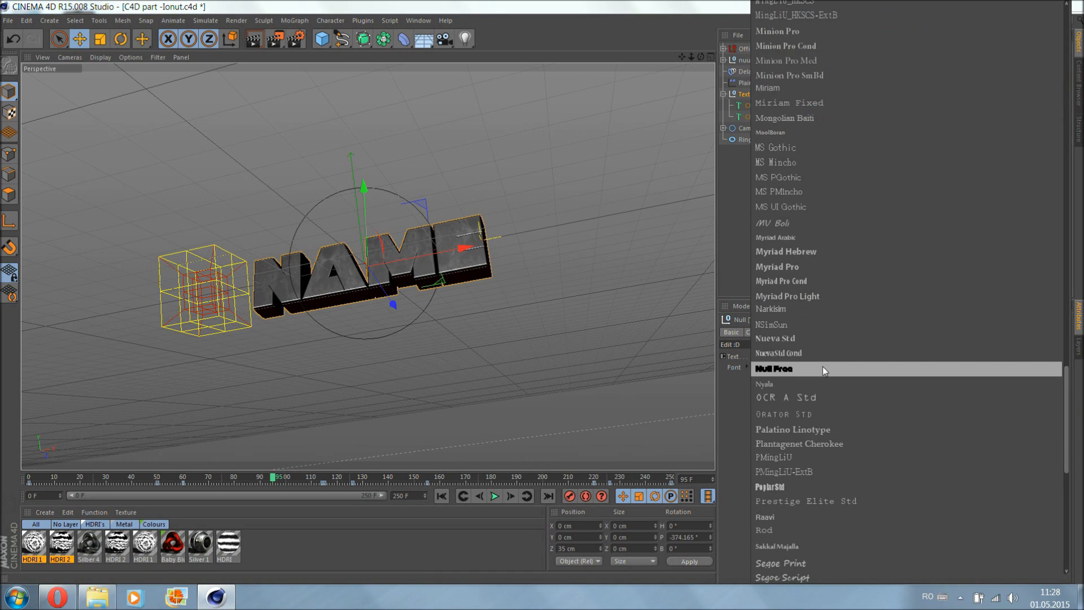
{"action": "left_click", "coordinate": [856, 266]}
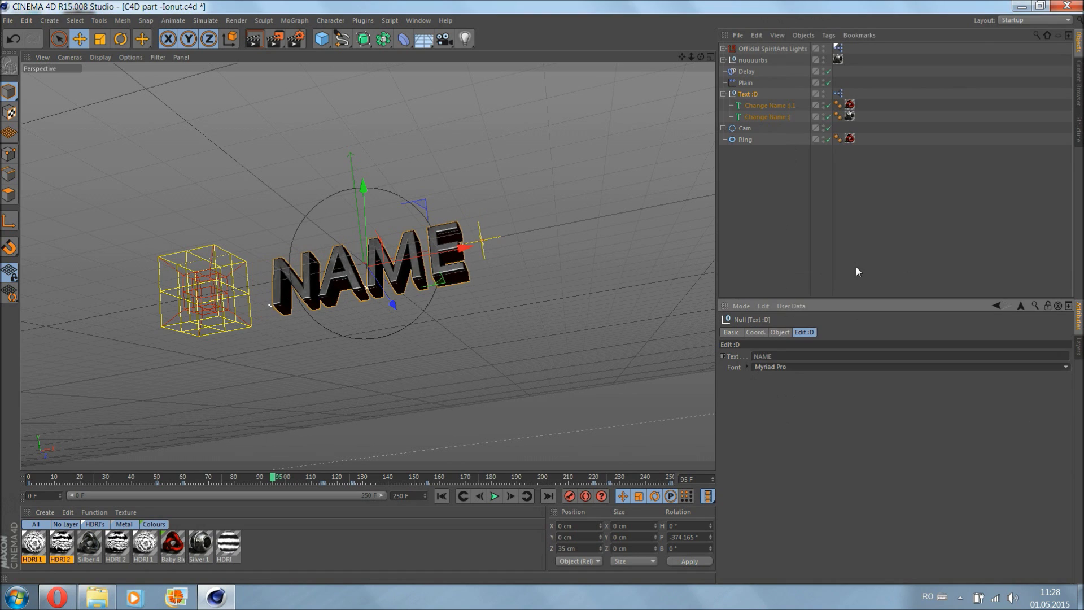
{"action": "left_click", "coordinate": [753, 108]}
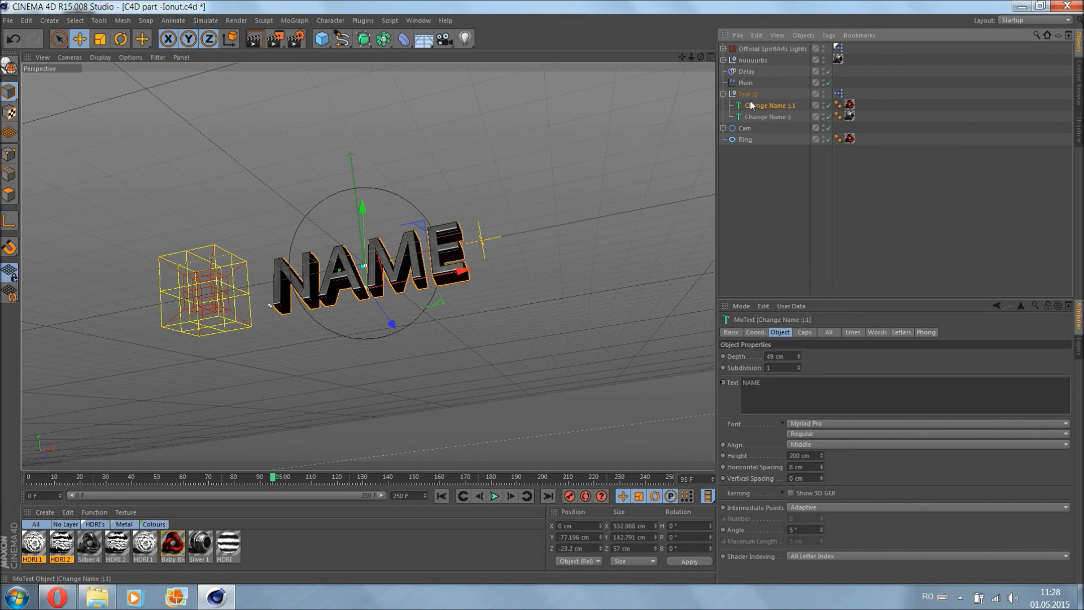
{"action": "left_click", "coordinate": [759, 107]}
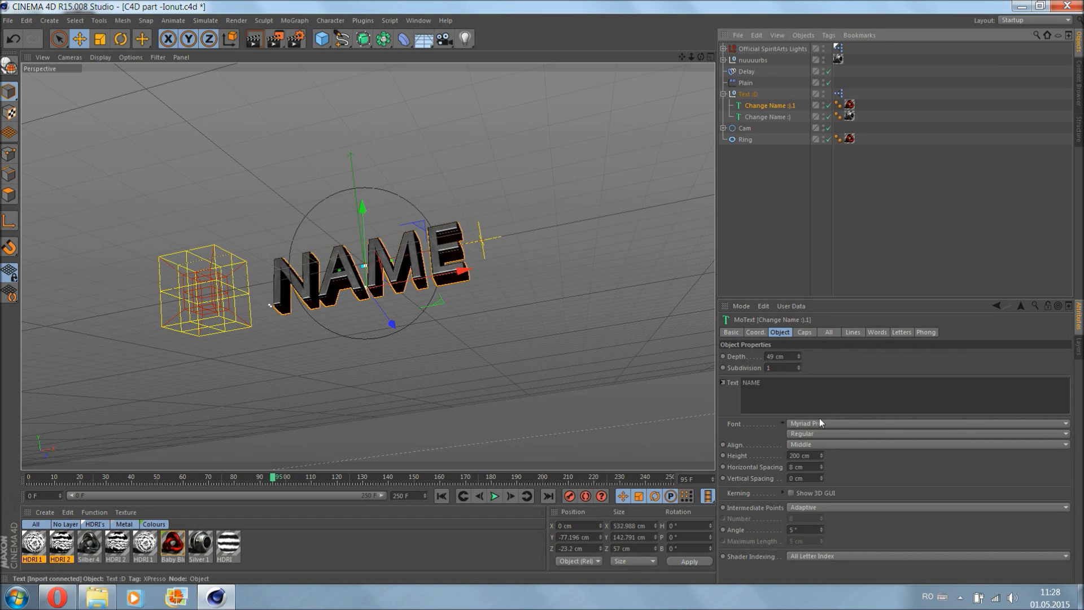
{"action": "left_click", "coordinate": [804, 425]}
{"action": "left_click", "coordinate": [805, 425]}
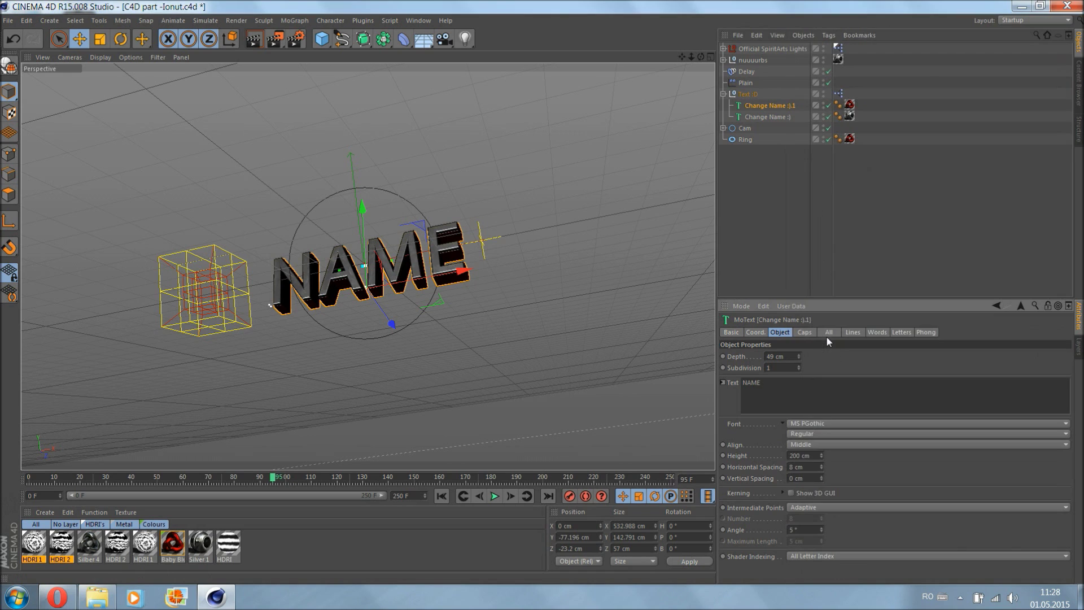
Step: Set Text :D's font back to Null Free and render a viewport preview
{"action": "left_click", "coordinate": [748, 93]}
{"action": "left_click", "coordinate": [804, 332]}
{"action": "left_click", "coordinate": [816, 367]}
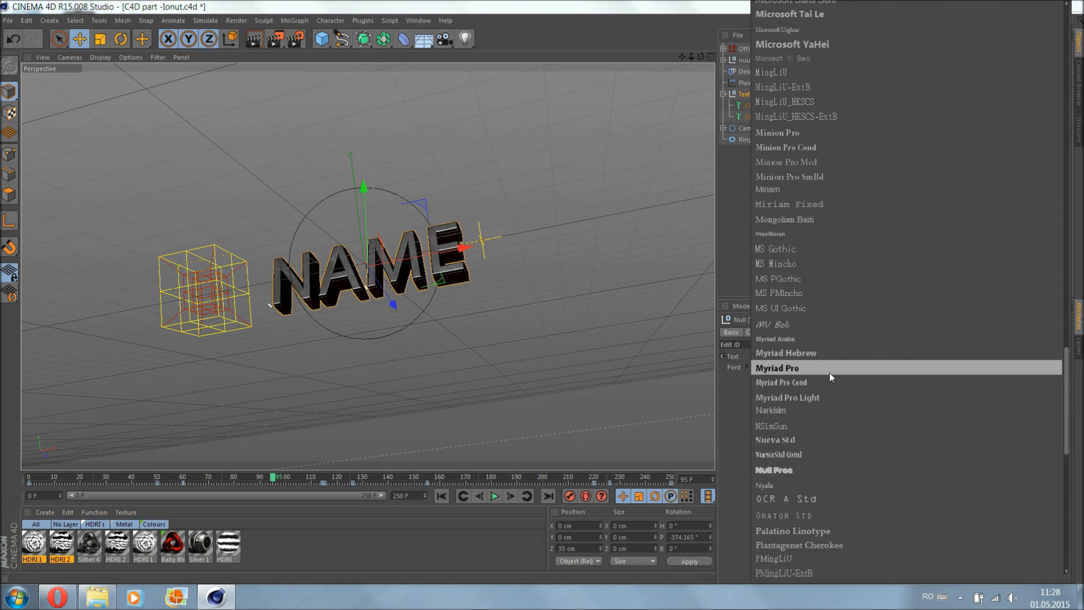
{"action": "left_click", "coordinate": [802, 473]}
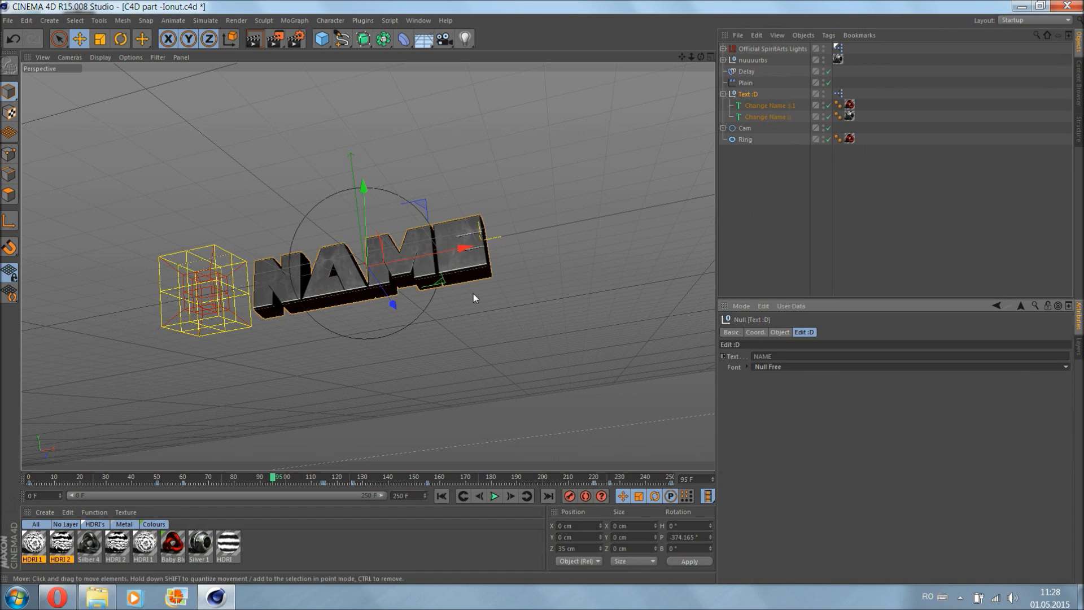
{"action": "left_click", "coordinate": [254, 39]}
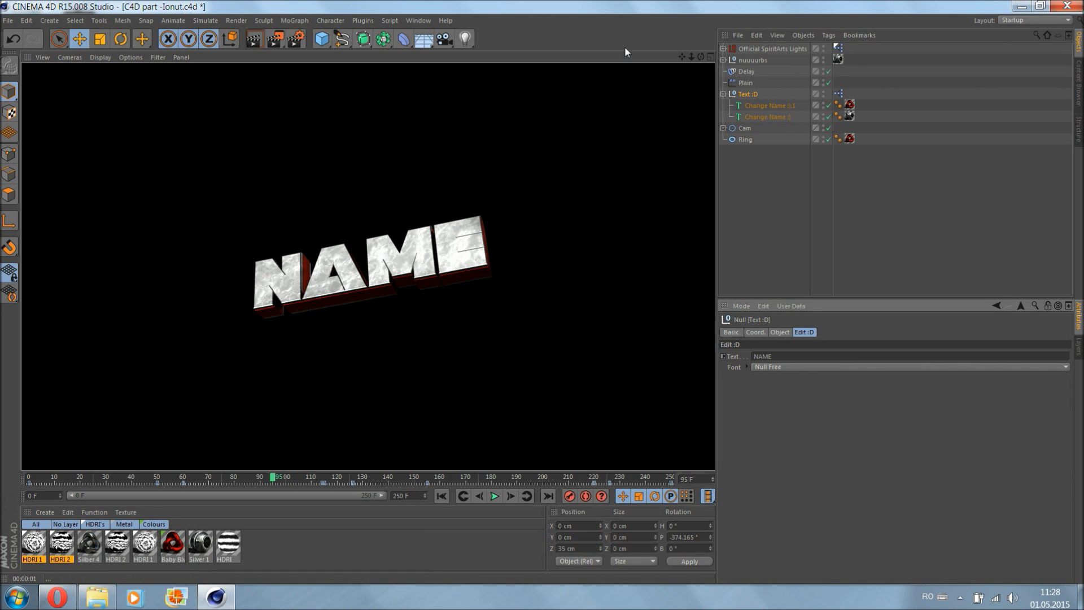
Step: Select Cam, scrub the playhead to preview the NAME animation, and open Render Settings
{"action": "left_click", "coordinate": [352, 322]}
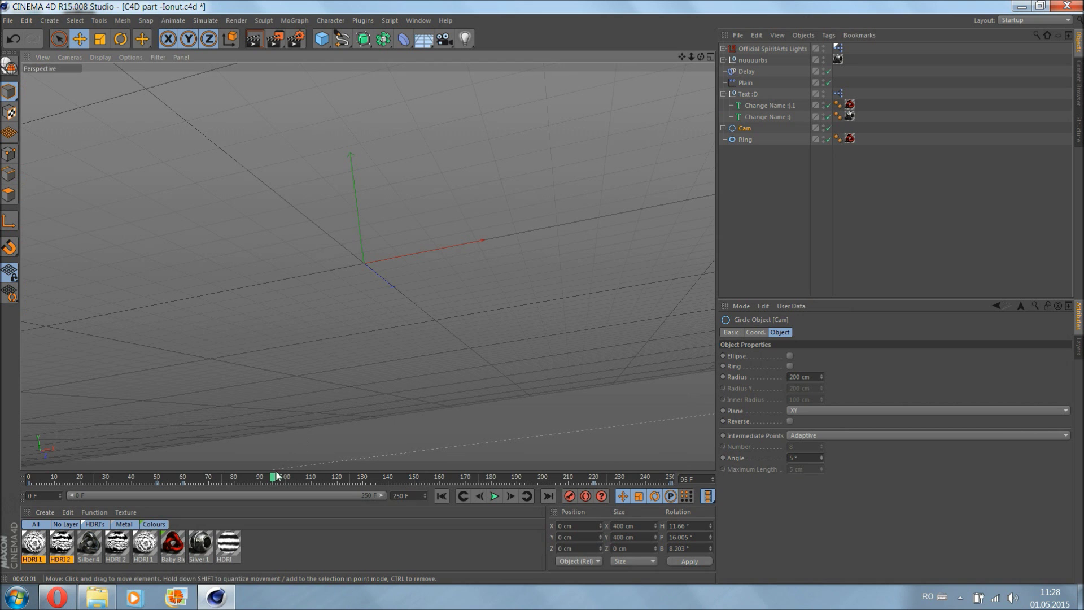
{"action": "left_click_drag", "start_coordinate": [273, 481], "coordinate": [332, 479]}
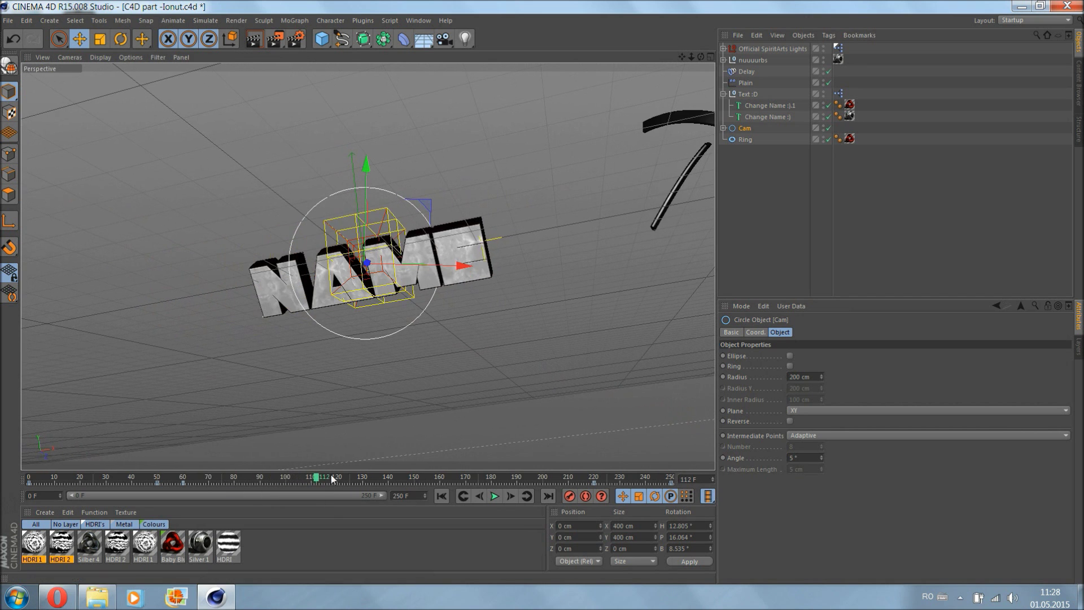
{"action": "left_click", "coordinate": [295, 44]}
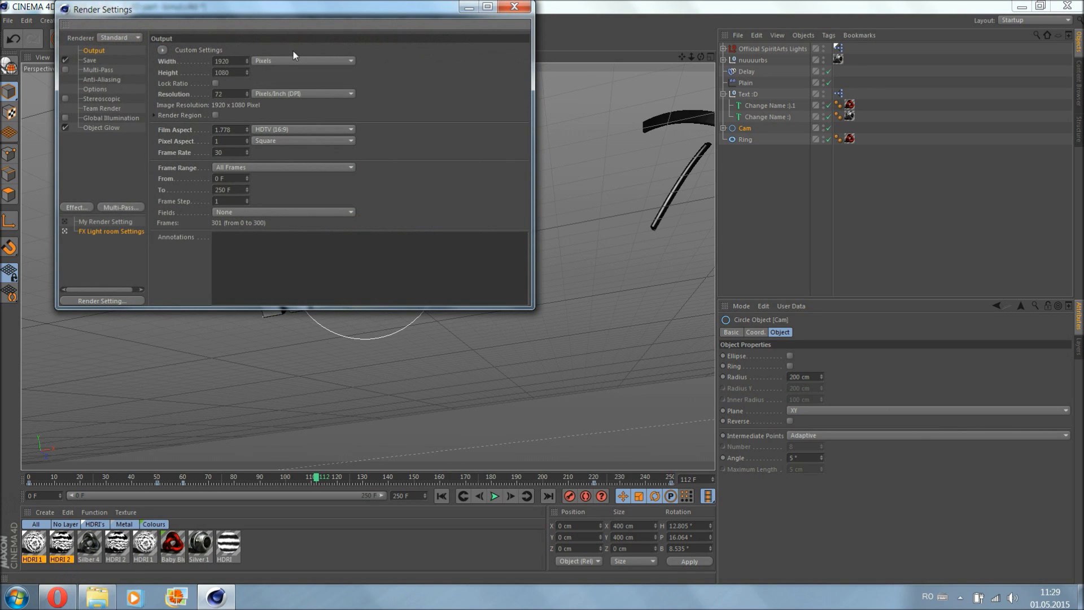
Step: Set the PNG frame output file to Intro inside the template's Render folder
{"action": "left_click", "coordinate": [89, 60]}
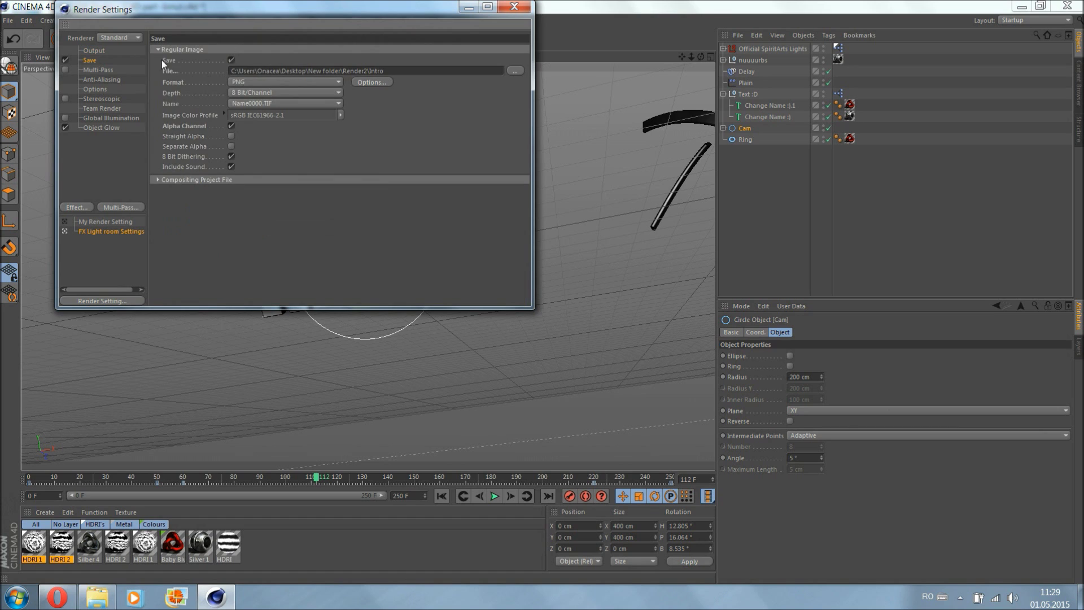
{"action": "left_click", "coordinate": [94, 50]}
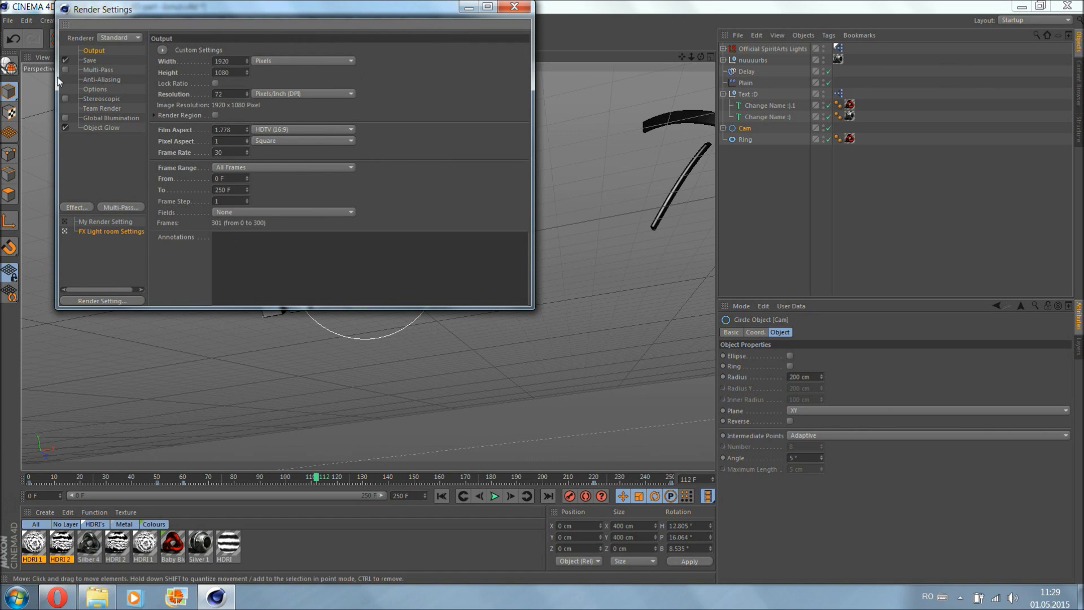
{"action": "left_click", "coordinate": [90, 58]}
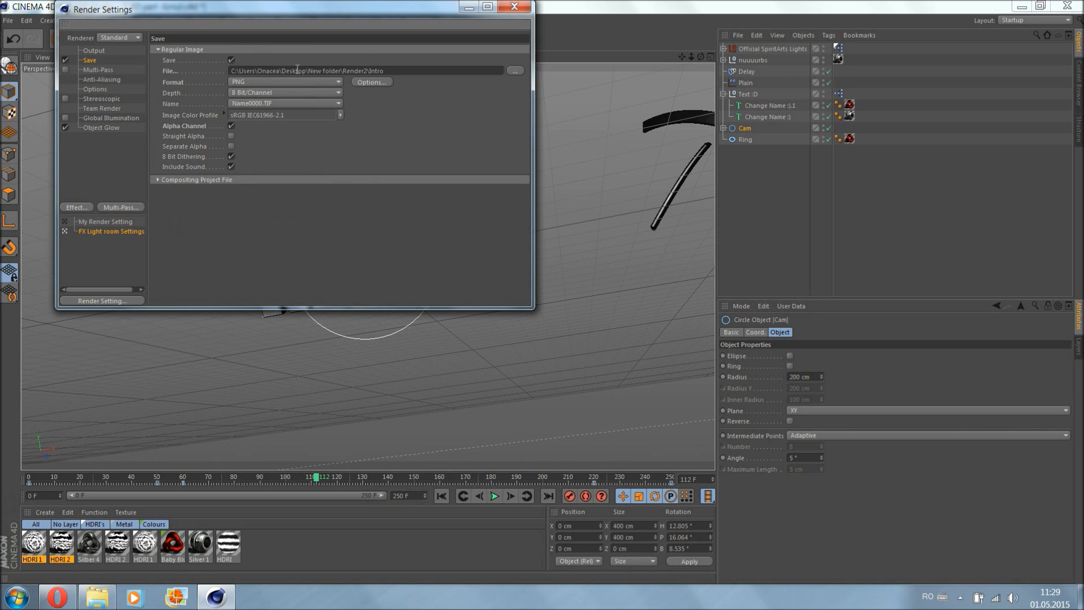
{"action": "left_click", "coordinate": [516, 71]}
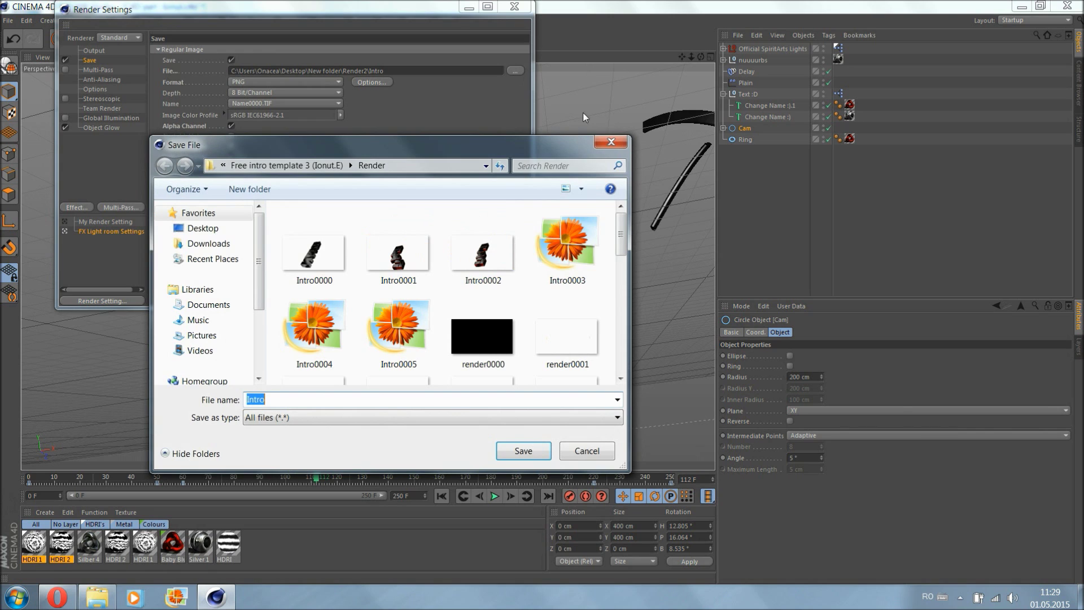
{"action": "left_click_drag", "start_coordinate": [560, 148], "coordinate": [639, 145]}
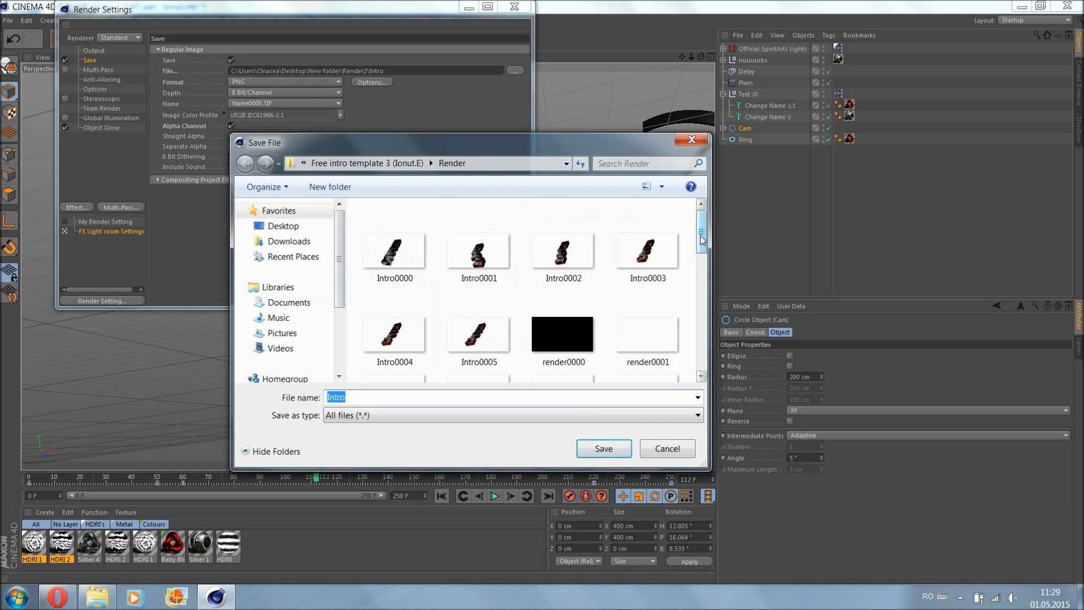
{"action": "left_click_drag", "start_coordinate": [700, 239], "coordinate": [709, 325]}
{"action": "left_click", "coordinate": [435, 351]}
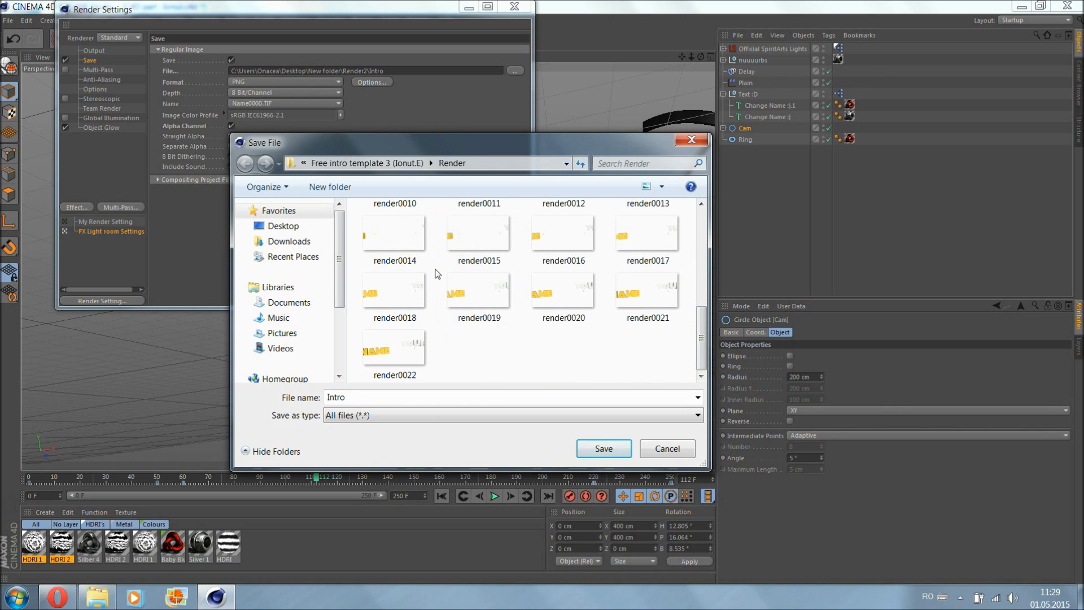
{"action": "left_click_drag", "start_coordinate": [710, 333], "coordinate": [703, 238]}
{"action": "left_click_drag", "start_coordinate": [653, 145], "coordinate": [873, 90]}
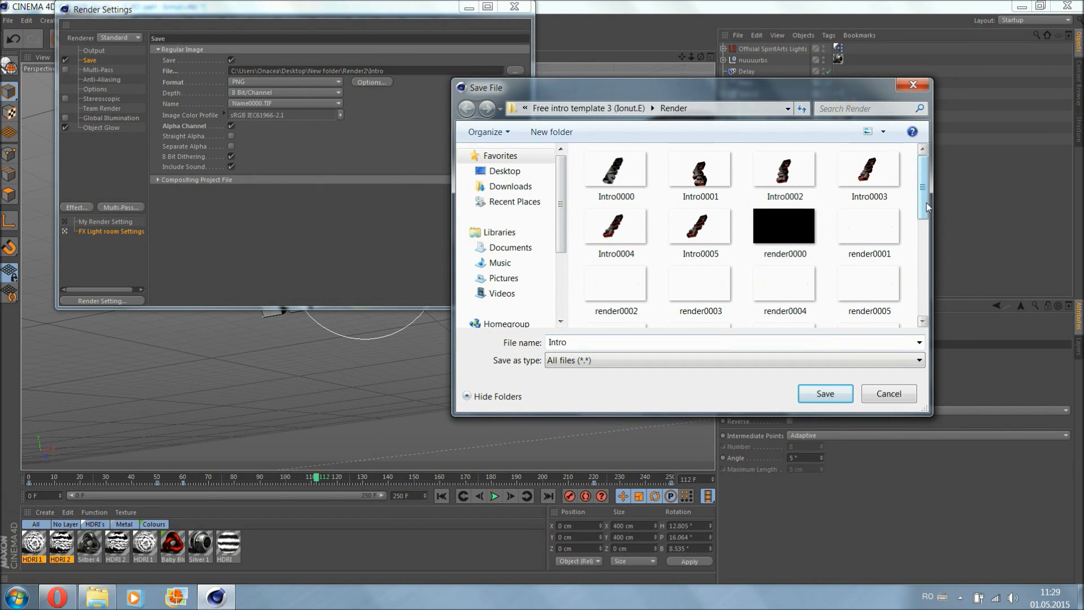
{"action": "scroll", "coordinate": [796, 201], "scroll_direction": "down", "scroll_amount": 5}
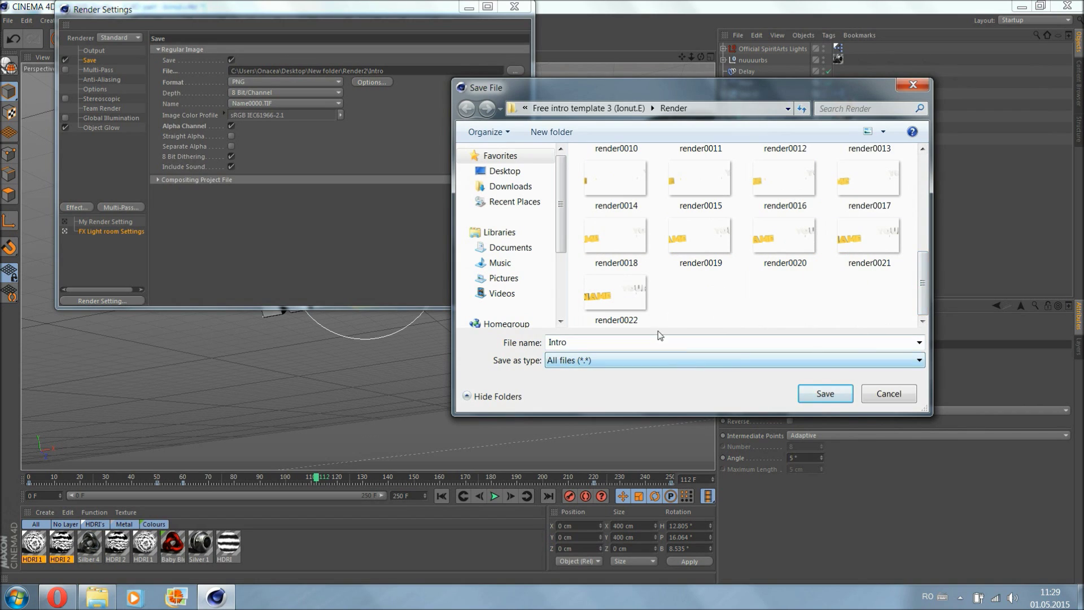
{"action": "double_click", "coordinate": [634, 345]}
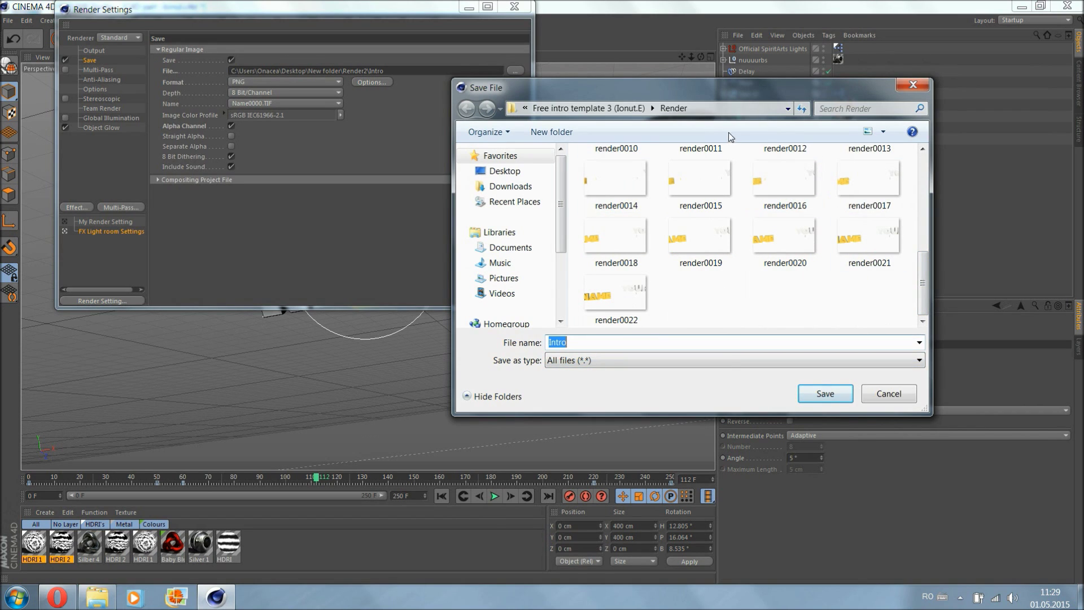
Step: Confirm Intro as the output and render to the Picture Viewer, overwriting existing frames
{"action": "left_click", "coordinate": [824, 395]}
{"action": "left_click", "coordinate": [516, 8]}
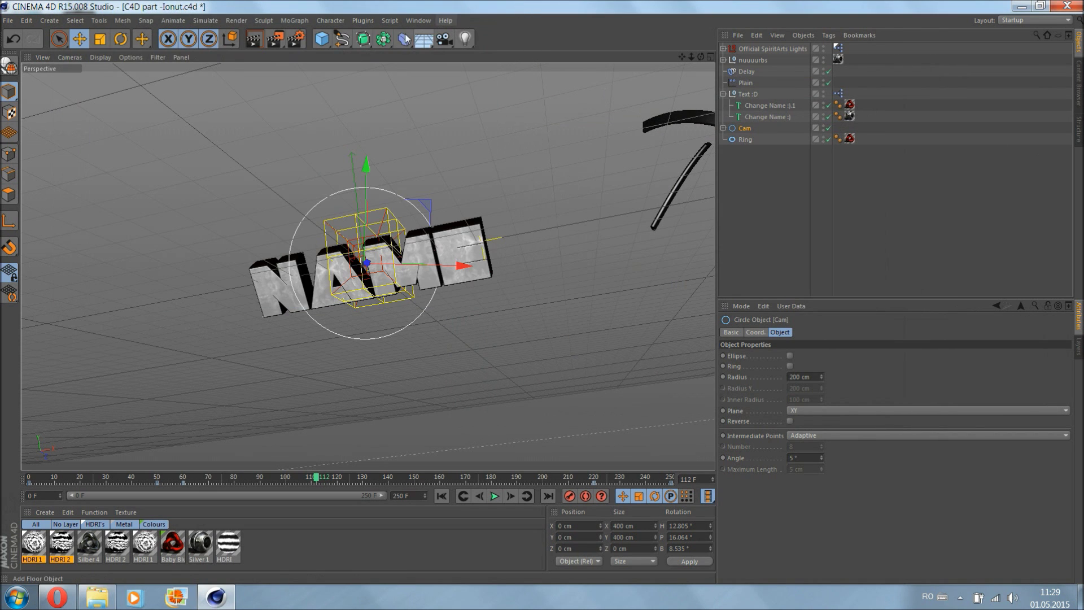
{"action": "left_click", "coordinate": [275, 43]}
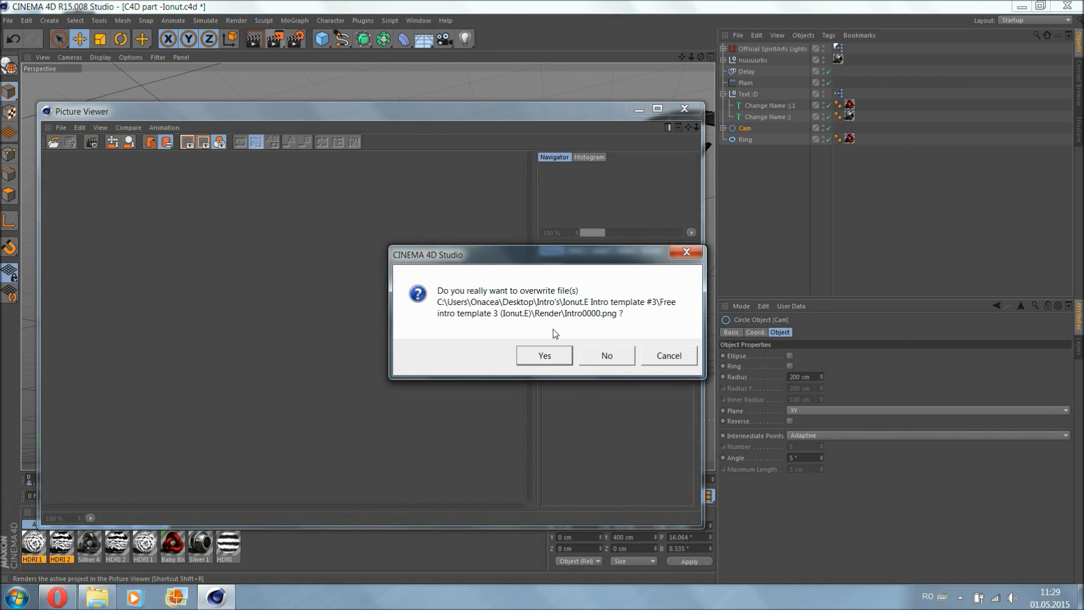
{"action": "left_click", "coordinate": [547, 357]}
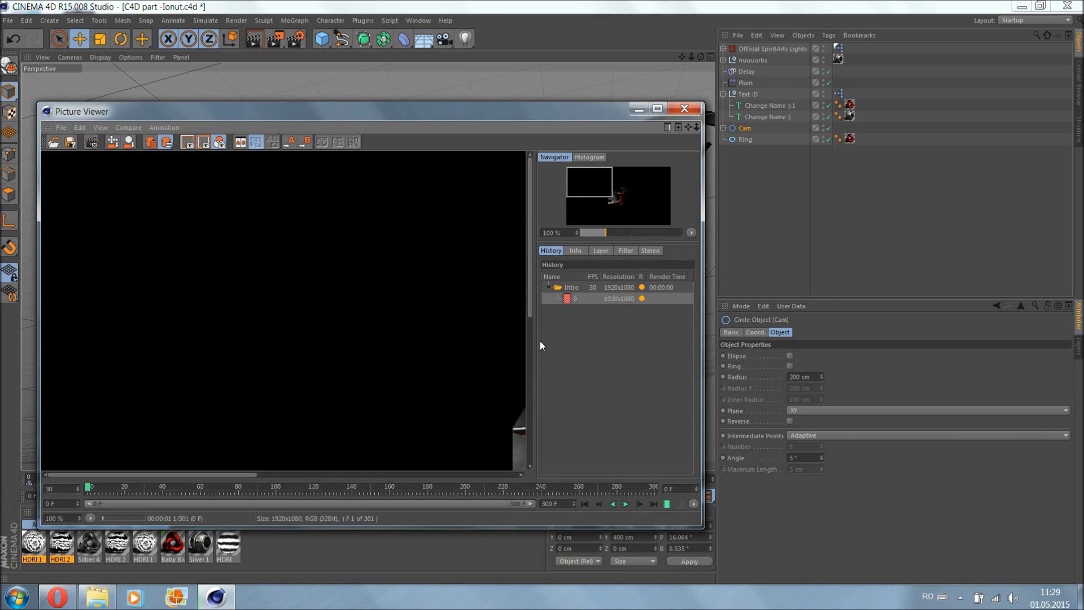
Step: Check the first rendered frames, then stop the render and quit Cinema 4D
{"action": "scroll", "coordinate": [416, 422], "scroll_direction": "down", "scroll_amount": 3}
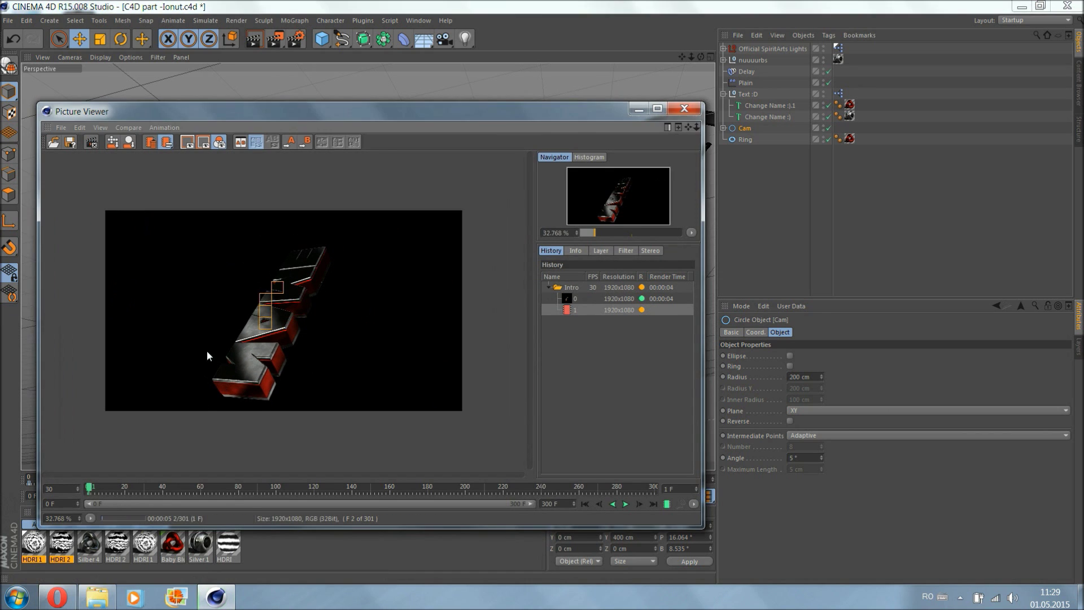
{"action": "scroll", "coordinate": [226, 361], "scroll_direction": "up", "scroll_amount": 2}
{"action": "scroll", "coordinate": [288, 395], "scroll_direction": "up", "scroll_amount": 1}
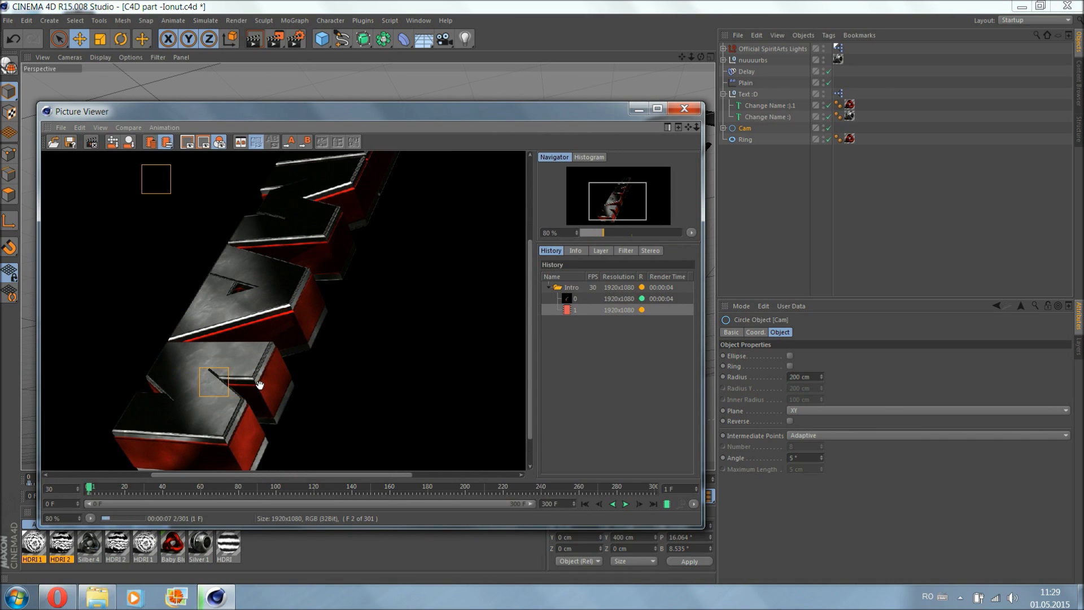
{"action": "scroll", "coordinate": [251, 390], "scroll_direction": "down", "scroll_amount": 4}
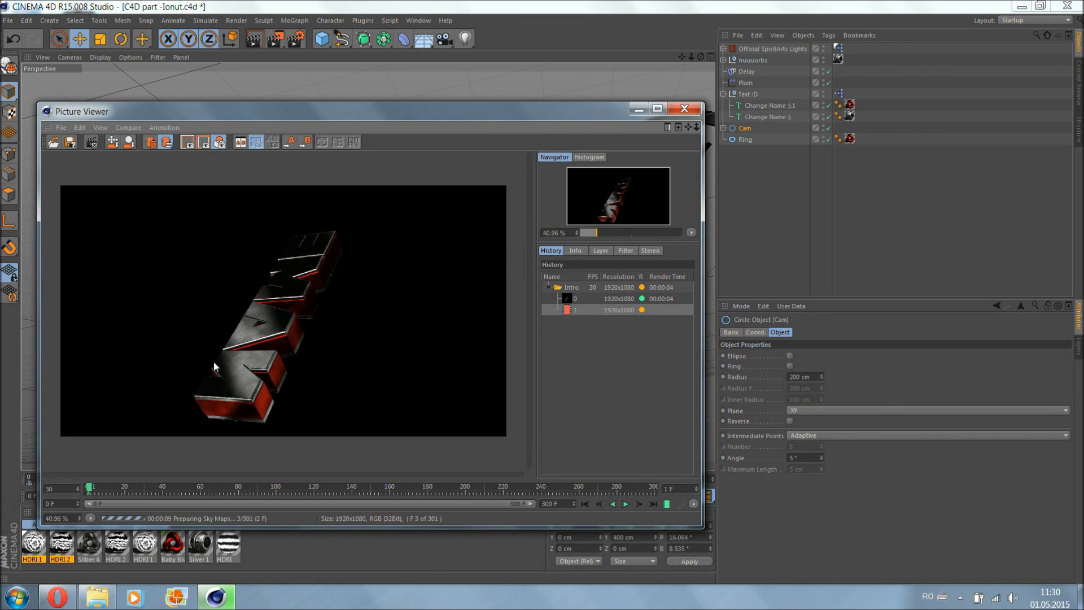
{"action": "left_click", "coordinate": [686, 109]}
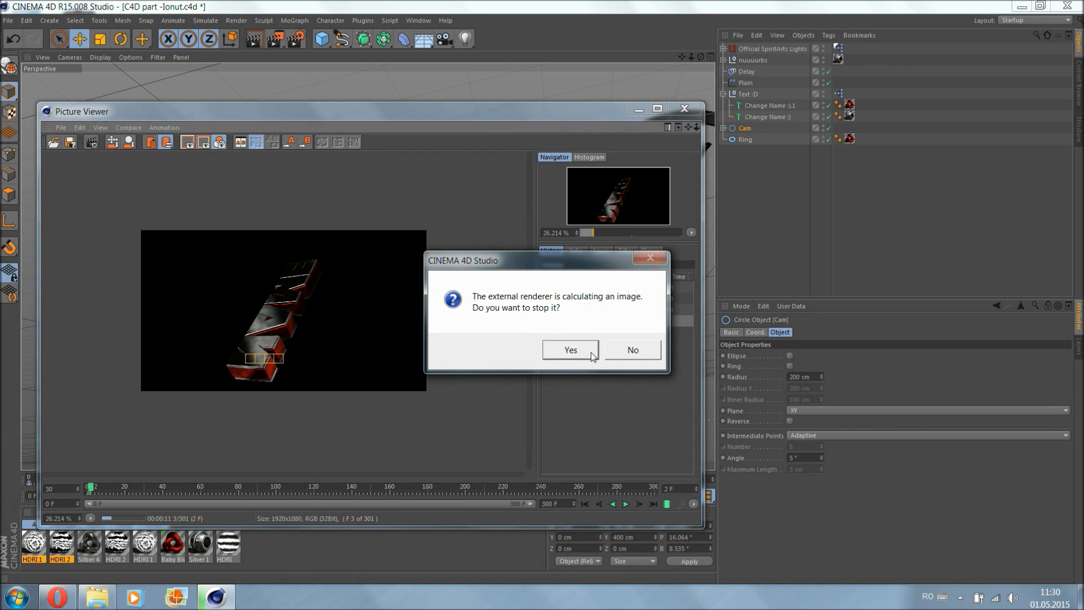
{"action": "left_click", "coordinate": [569, 346]}
{"action": "left_click", "coordinate": [1067, 6]}
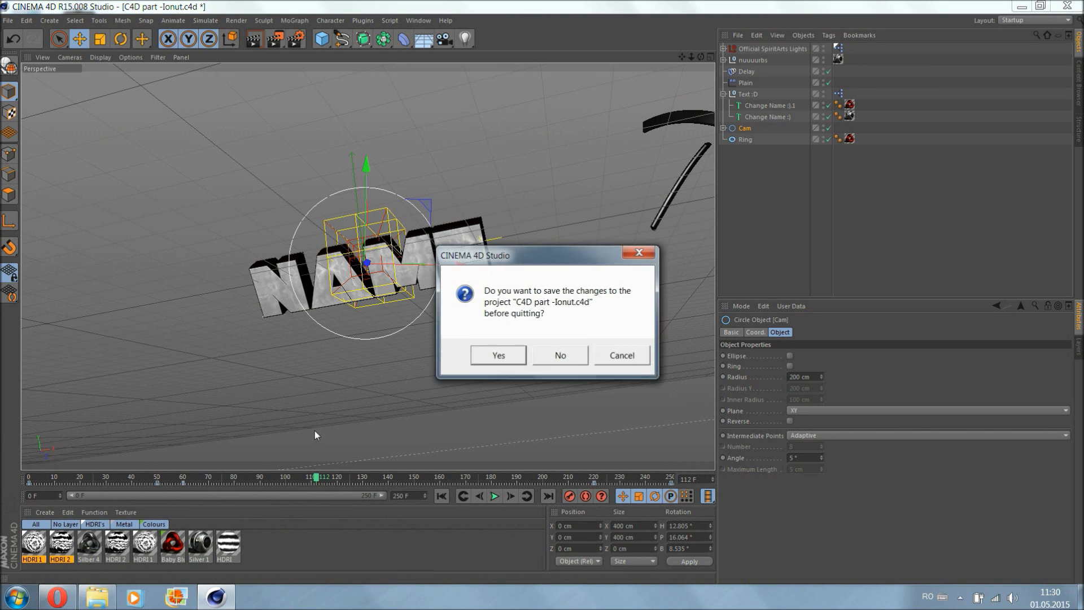
{"action": "left_click", "coordinate": [542, 356]}
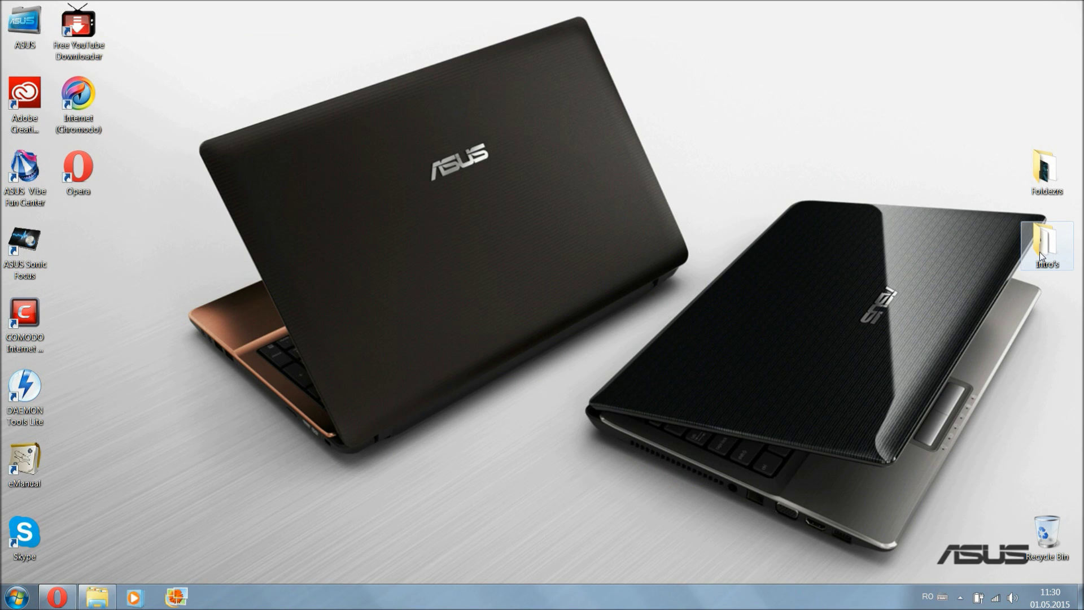
{"action": "double_click", "coordinate": [1038, 190]}
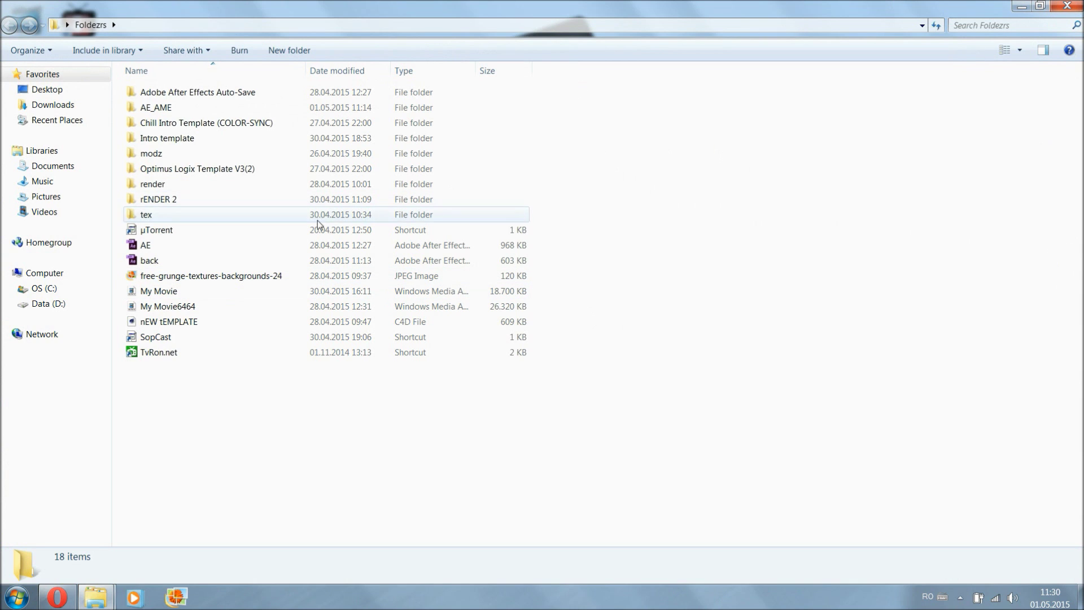
{"action": "mouse_move", "coordinate": [93, 603]}
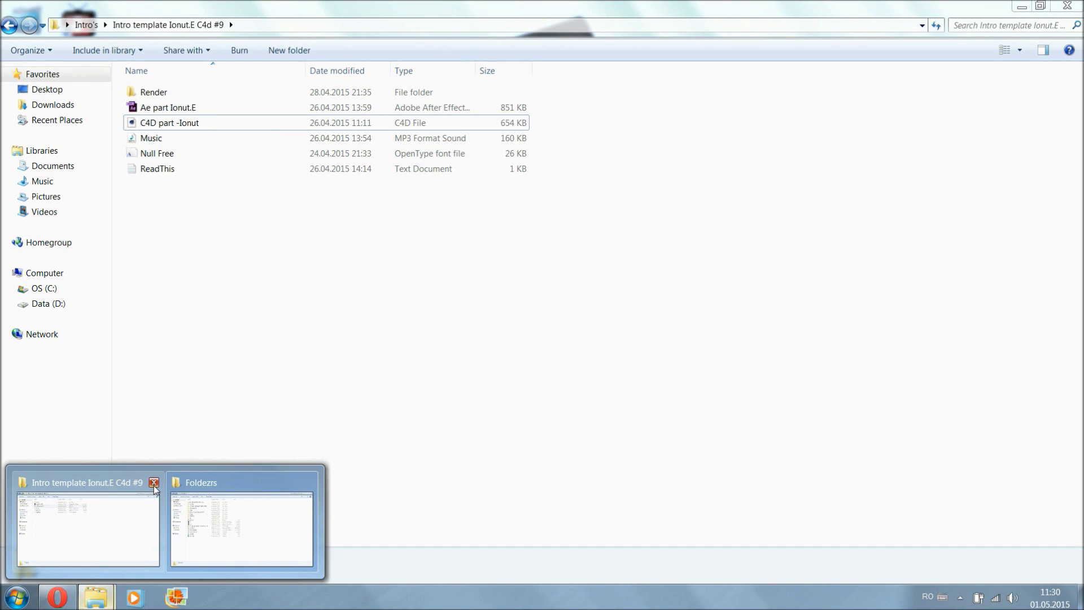
{"action": "left_click", "coordinate": [153, 483]}
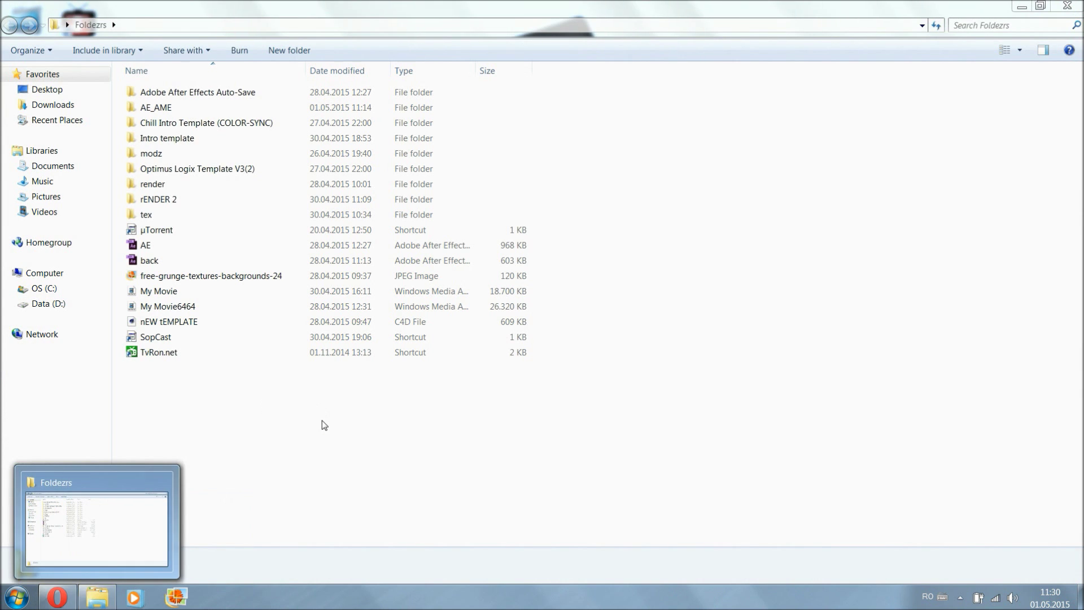
Step: Launch After Effects CC 2014 by opening AE.aep from the Foldezrs folder
{"action": "double_click", "coordinate": [419, 243]}
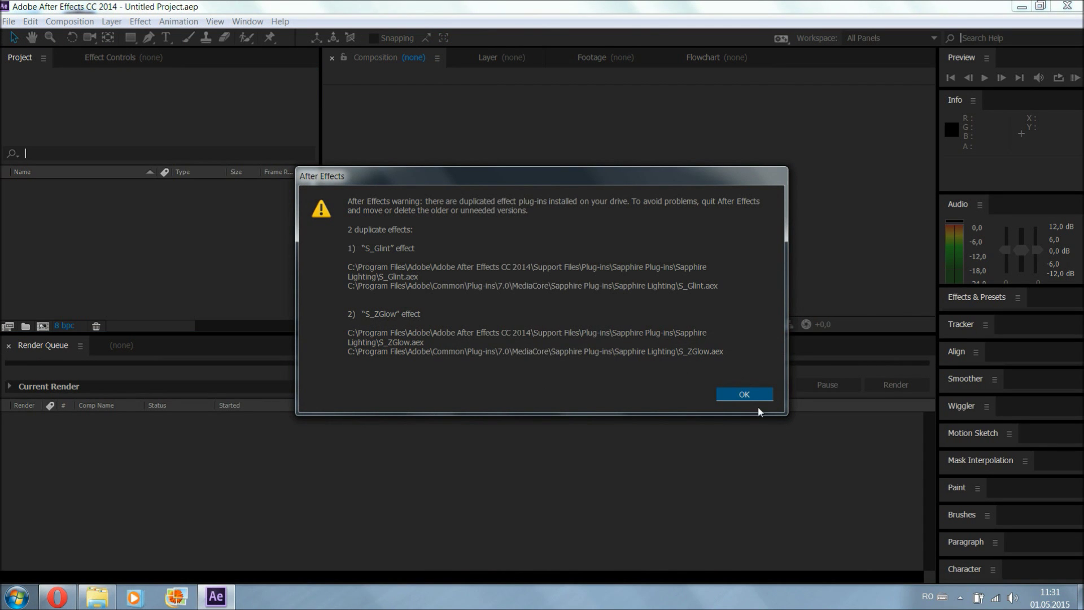
Step: Dismiss the duplicate S_Glint/S_ZGlow plug-in warning and let the AE.aep project load
{"action": "left_click", "coordinate": [745, 395]}
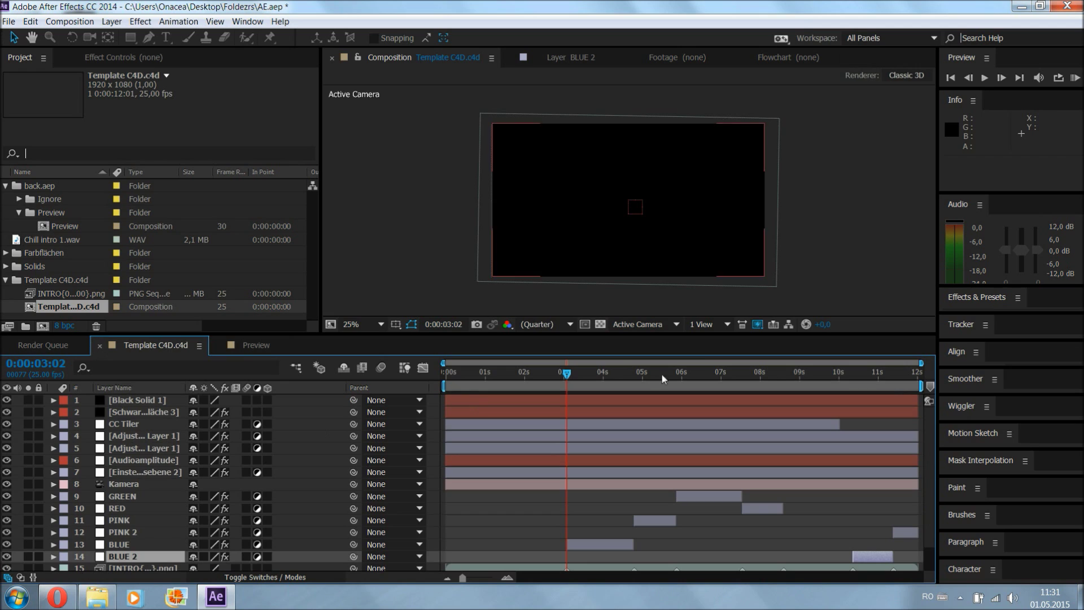
{"action": "key", "text": "Caps_Lock"}
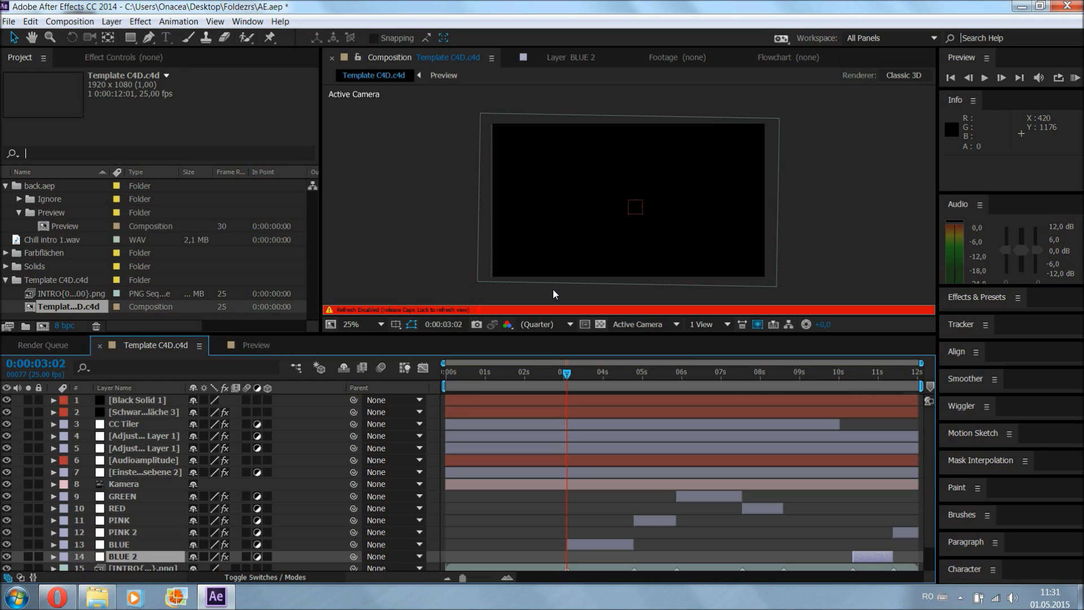
{"action": "key", "text": "Caps_Lock"}
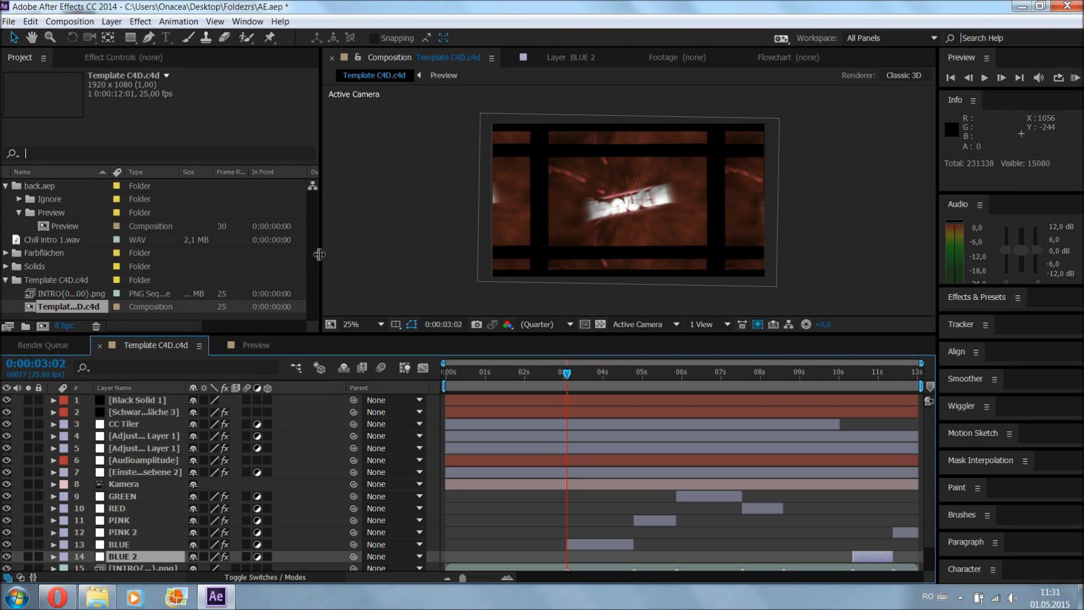
Step: Enlarge the Project panel and widen the Name column so INTRO{0000-0300}.png reads in full
{"action": "left_click_drag", "start_coordinate": [322, 259], "coordinate": [377, 259]}
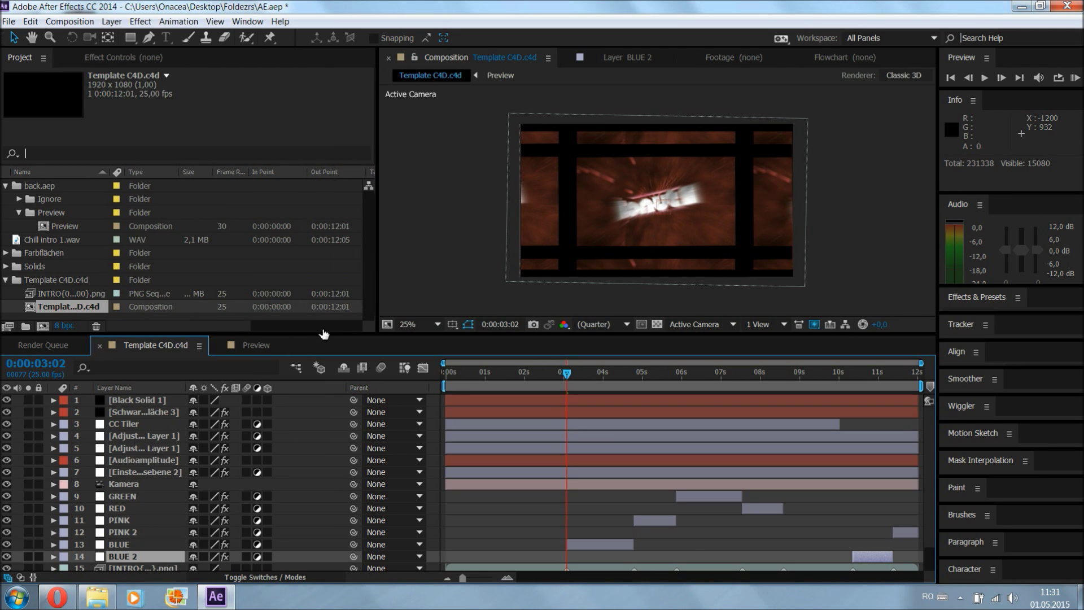
{"action": "left_click_drag", "start_coordinate": [353, 333], "coordinate": [362, 399]}
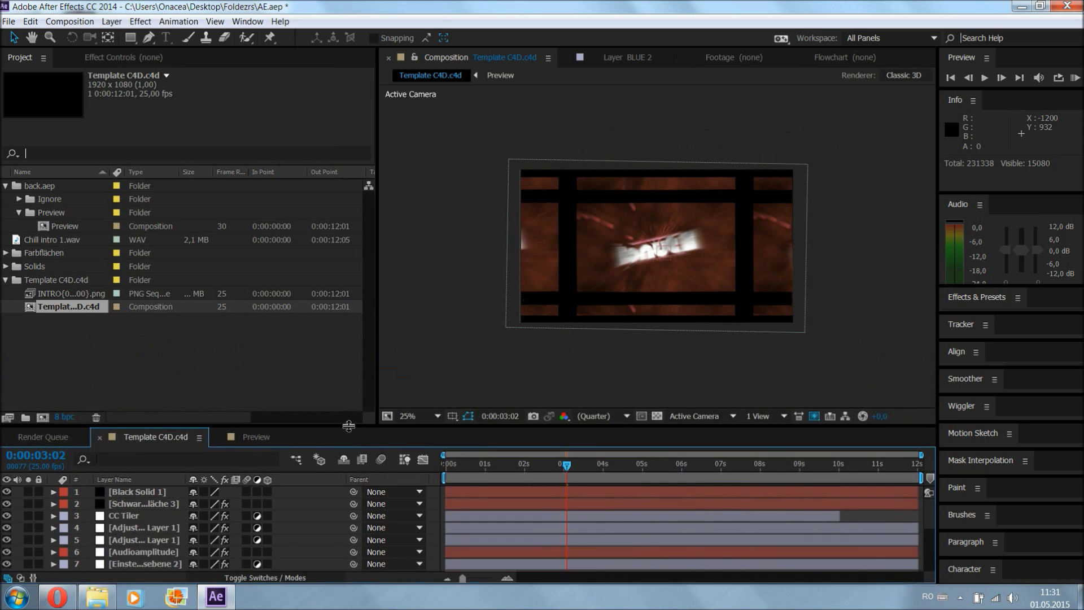
{"action": "left_click", "coordinate": [42, 293]}
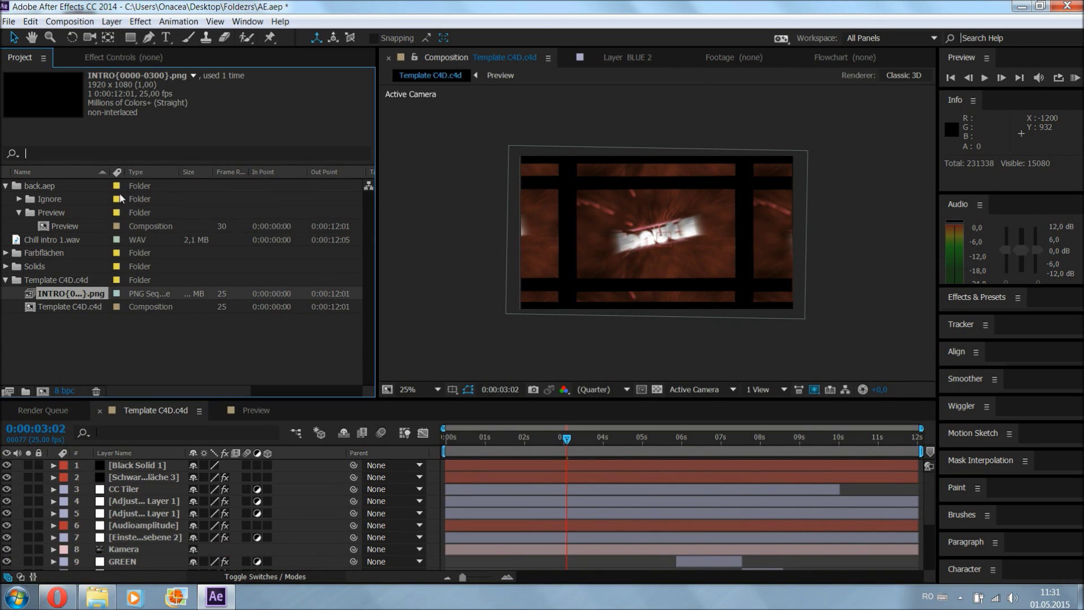
{"action": "left_click_drag", "start_coordinate": [112, 170], "coordinate": [181, 171]}
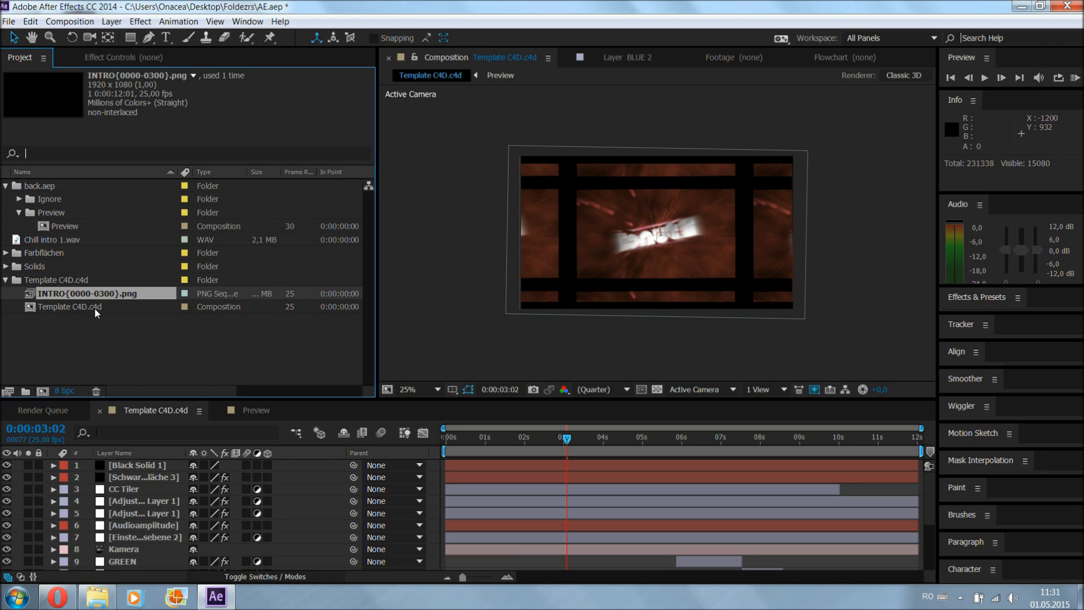
{"action": "left_click", "coordinate": [6, 280]}
{"action": "left_click", "coordinate": [6, 280]}
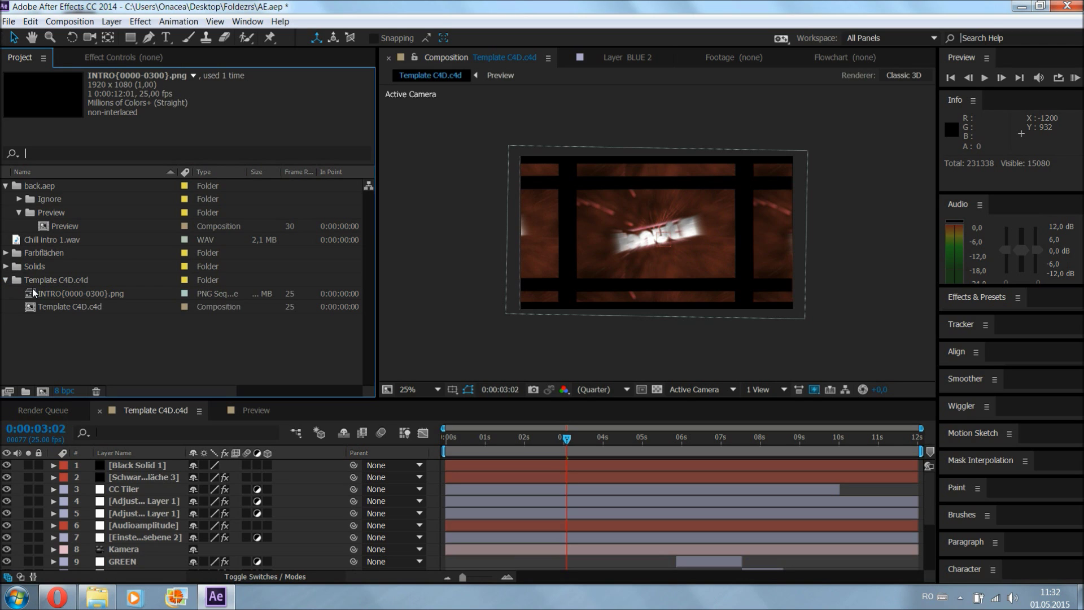
{"action": "left_click", "coordinate": [44, 292]}
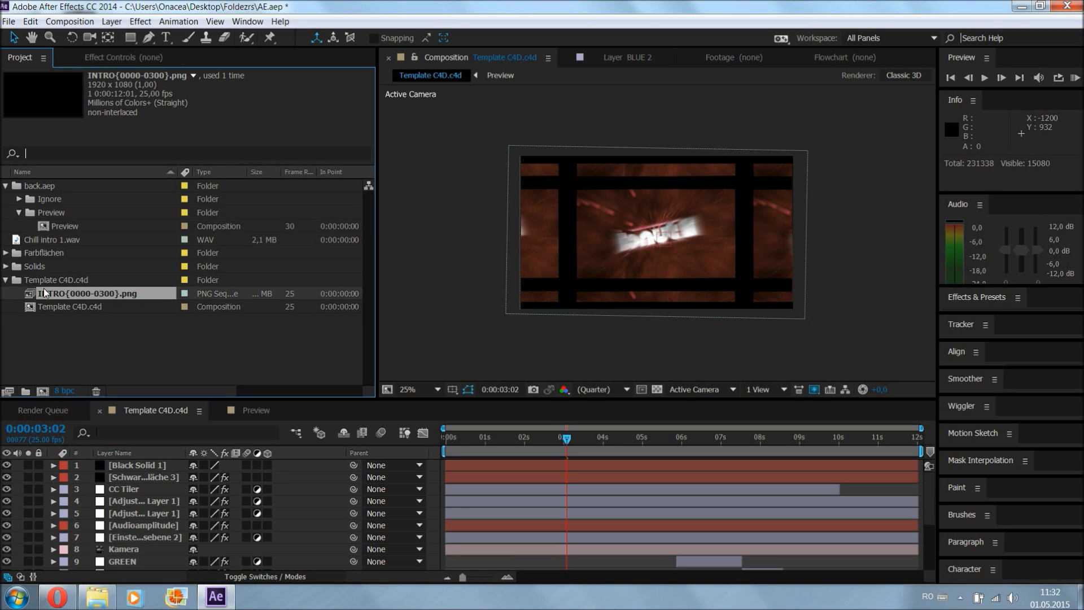
Step: Choose Replace Footage > File for the INTRO footage and select the rENDER 2 PNG frames
{"action": "right_click", "coordinate": [104, 297]}
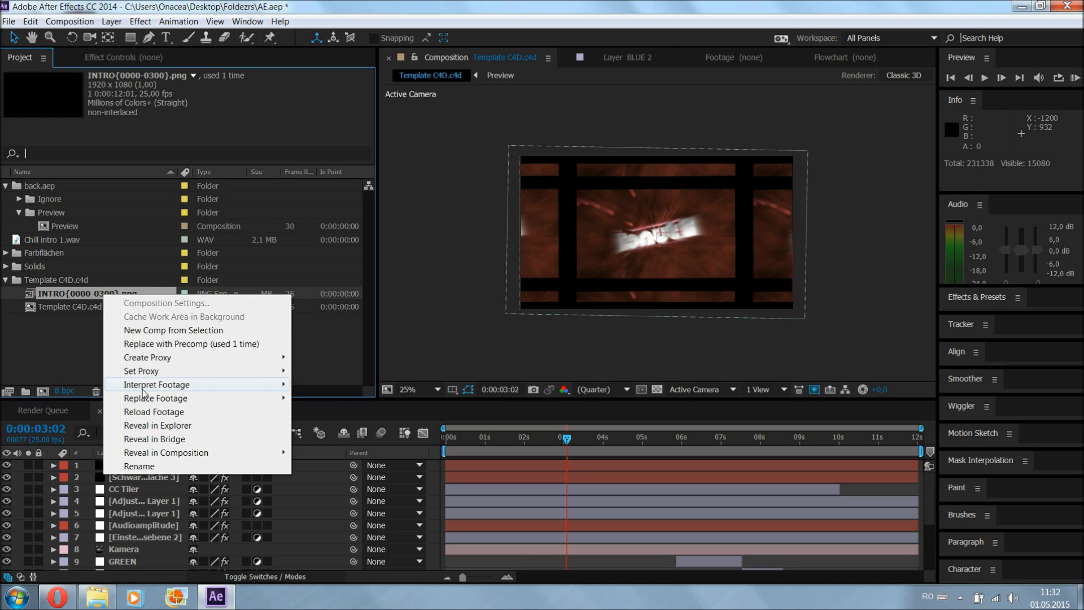
{"action": "mouse_move", "coordinate": [152, 403]}
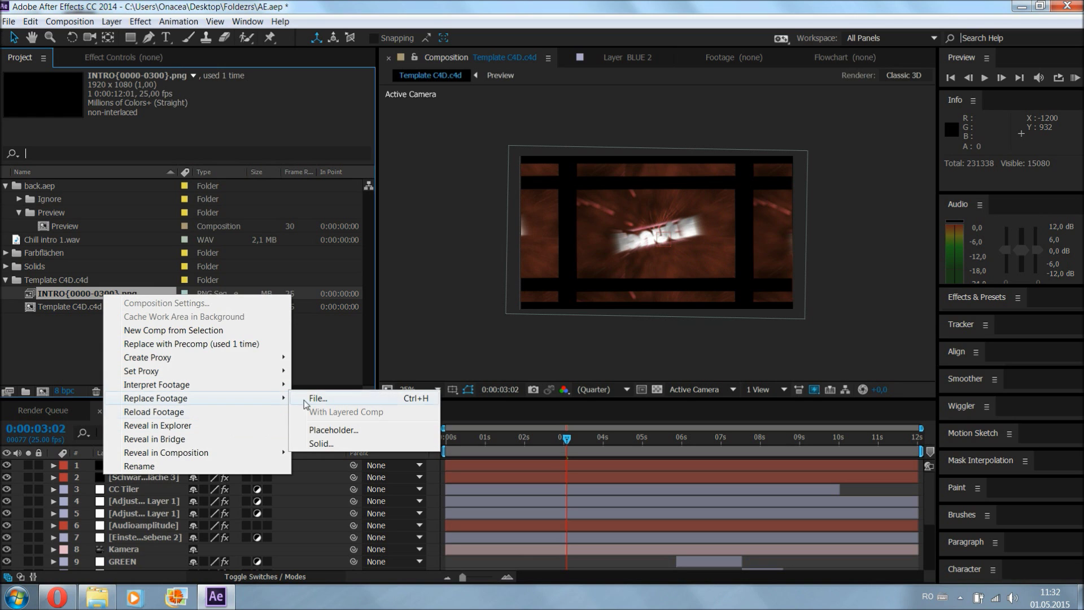
{"action": "left_click", "coordinate": [334, 399]}
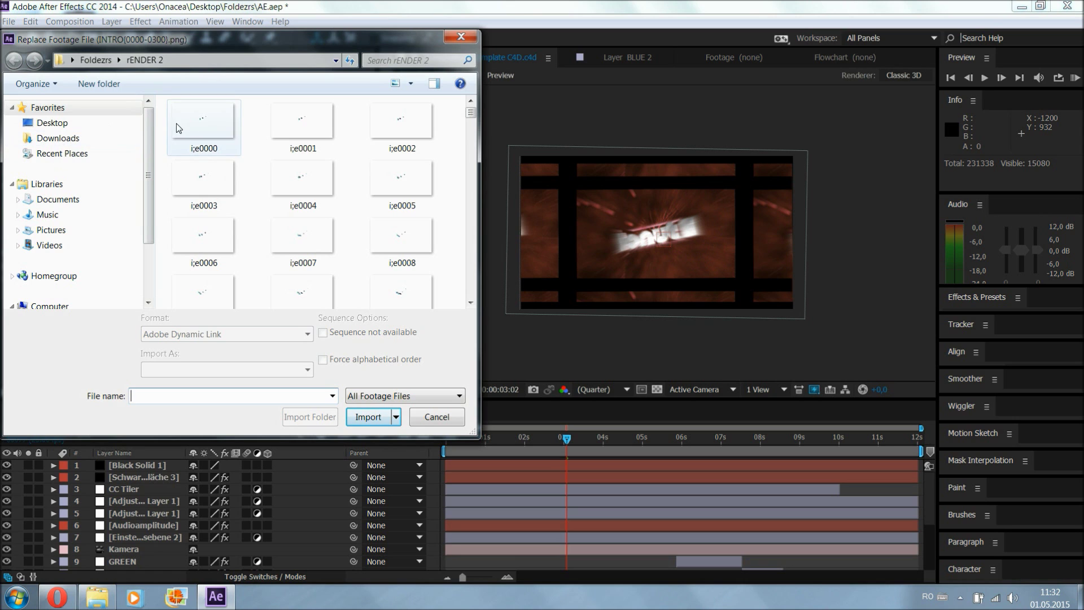
{"action": "left_click_drag", "start_coordinate": [166, 122], "coordinate": [449, 541]}
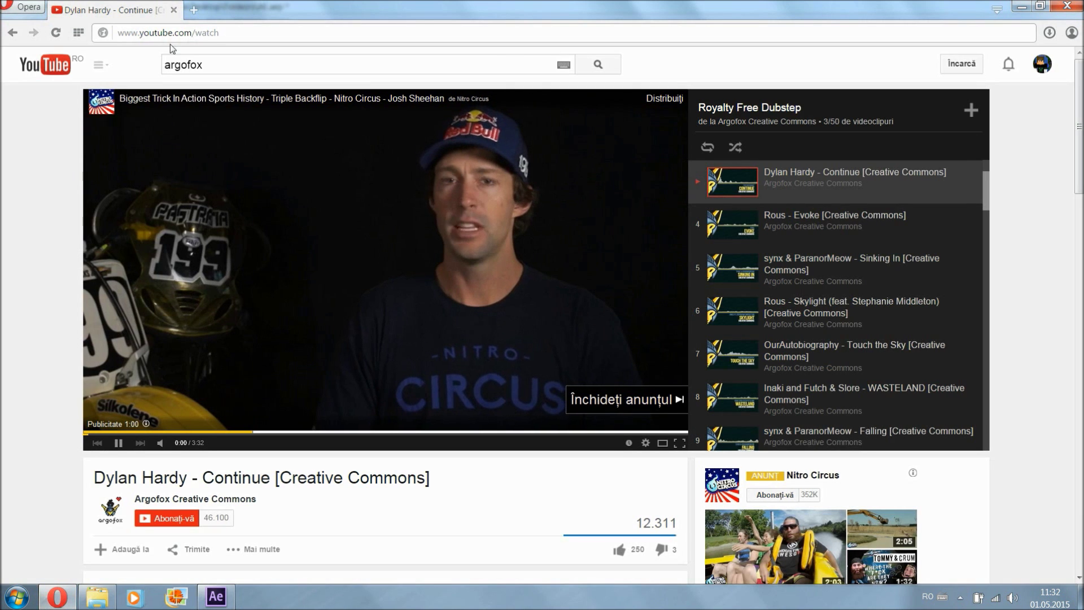
Step: Skip the YouTube ad and minimize Opera to get back to After Effects
{"action": "left_click", "coordinate": [627, 399]}
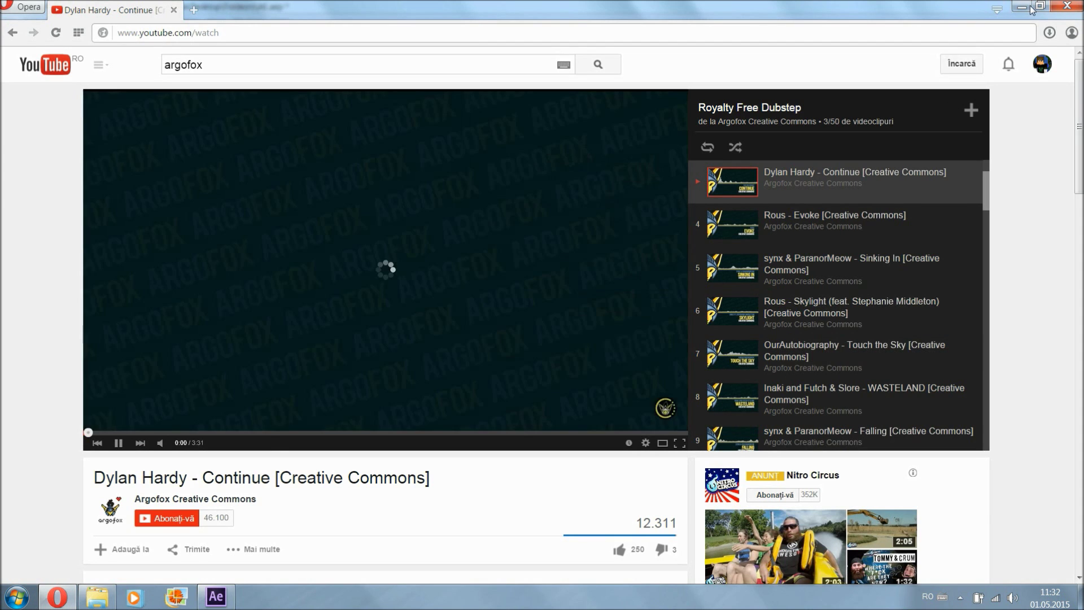
{"action": "left_click", "coordinate": [1019, 6]}
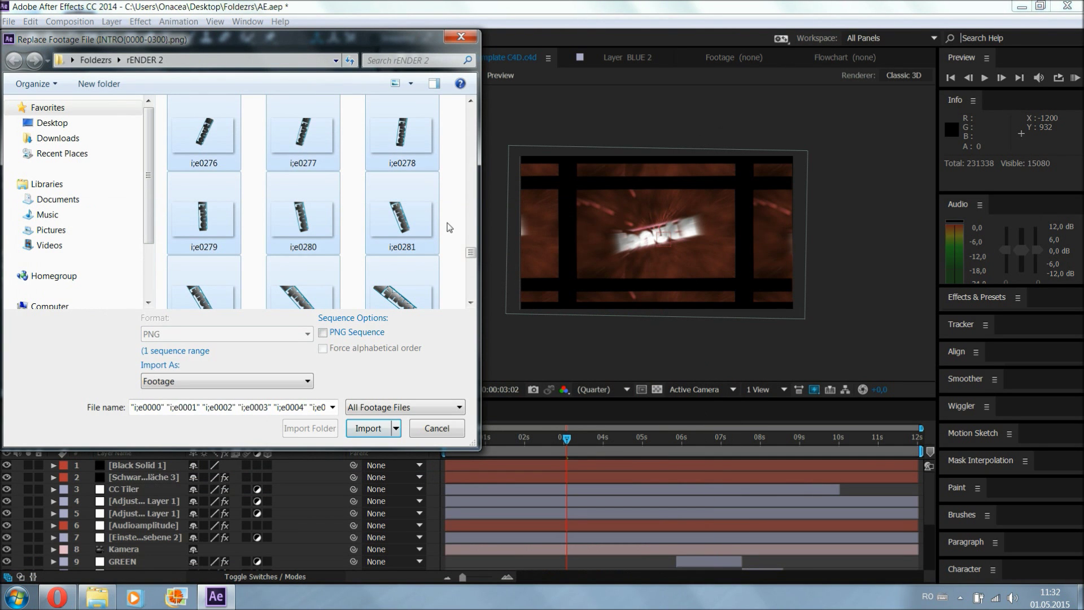
Step: Select frames i;e0000–i;e0360, enable PNG Sequence, and import them as the replacement footage
{"action": "left_click_drag", "start_coordinate": [480, 251], "coordinate": [492, 251]}
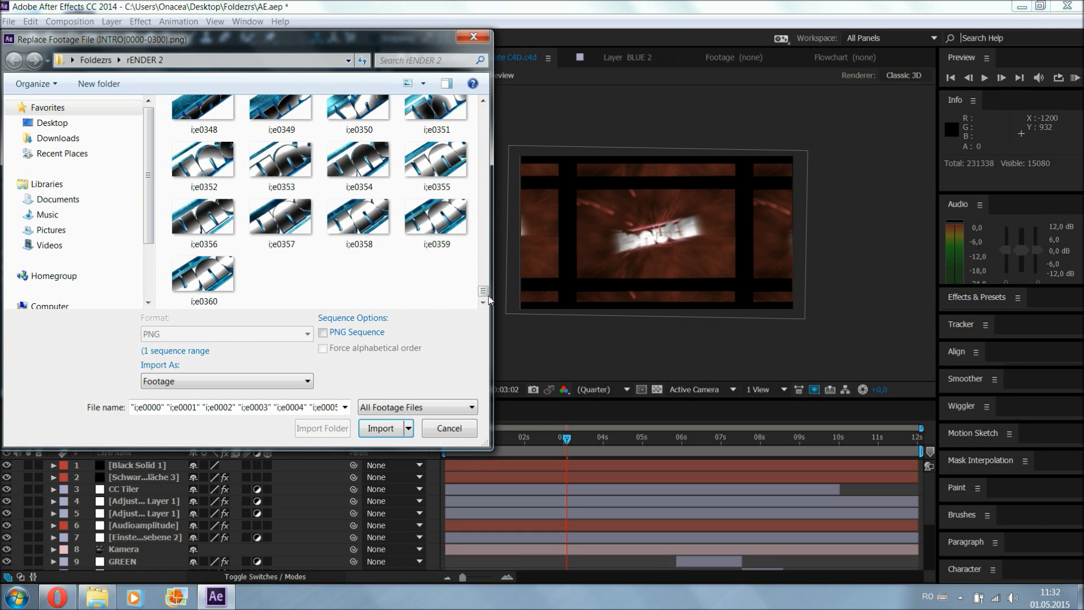
{"action": "left_click_drag", "start_coordinate": [483, 290], "coordinate": [463, 99]}
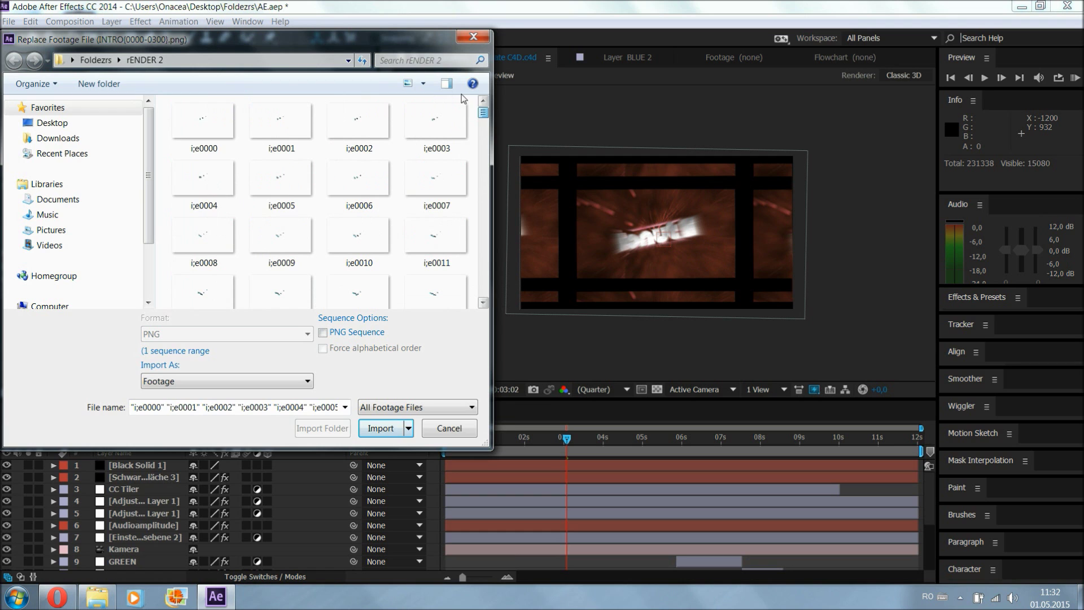
{"action": "left_click_drag", "start_coordinate": [158, 104], "coordinate": [398, 561]}
{"action": "left_click", "coordinate": [350, 334]}
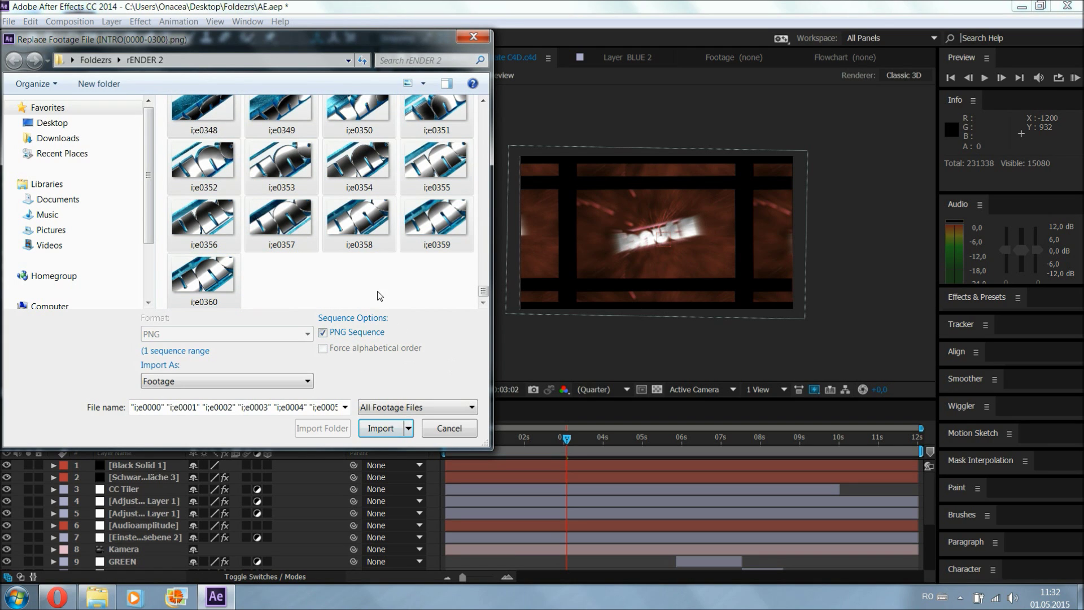
{"action": "left_click_drag", "start_coordinate": [344, 37], "coordinate": [611, 179]}
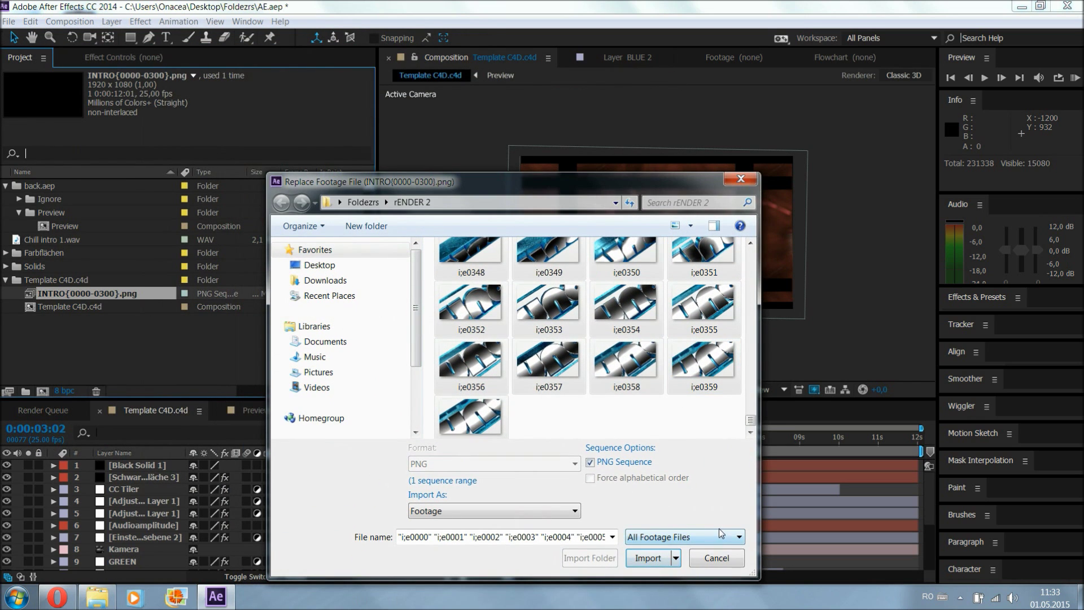
{"action": "left_click", "coordinate": [650, 558]}
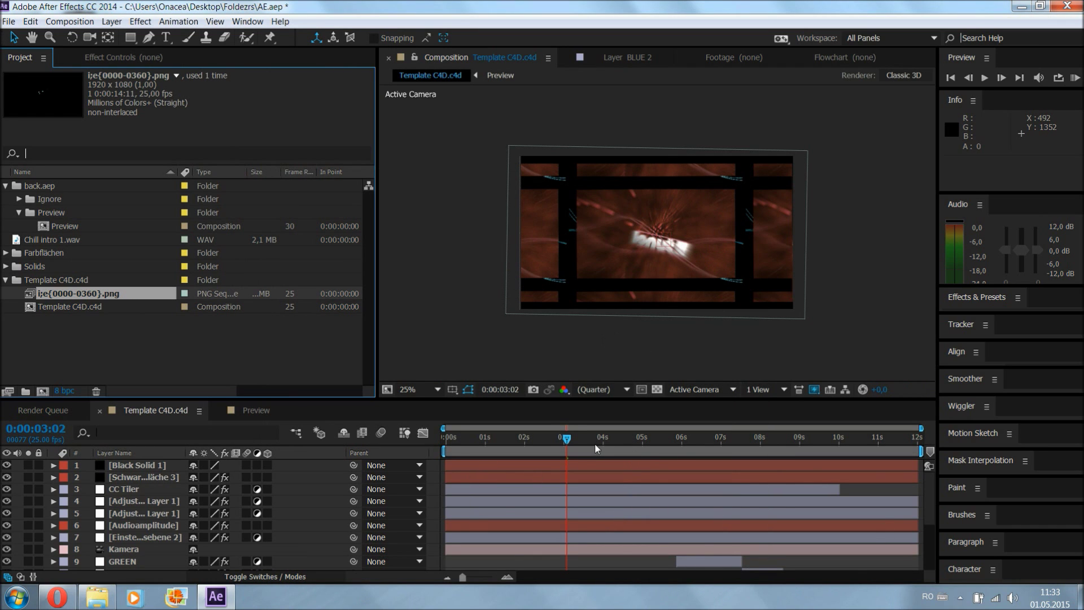
Step: Scrub Template C4D.c4d back to 0:00:01:16 and play a cached preview of the intro
{"action": "left_click_drag", "start_coordinate": [568, 439], "coordinate": [565, 440]}
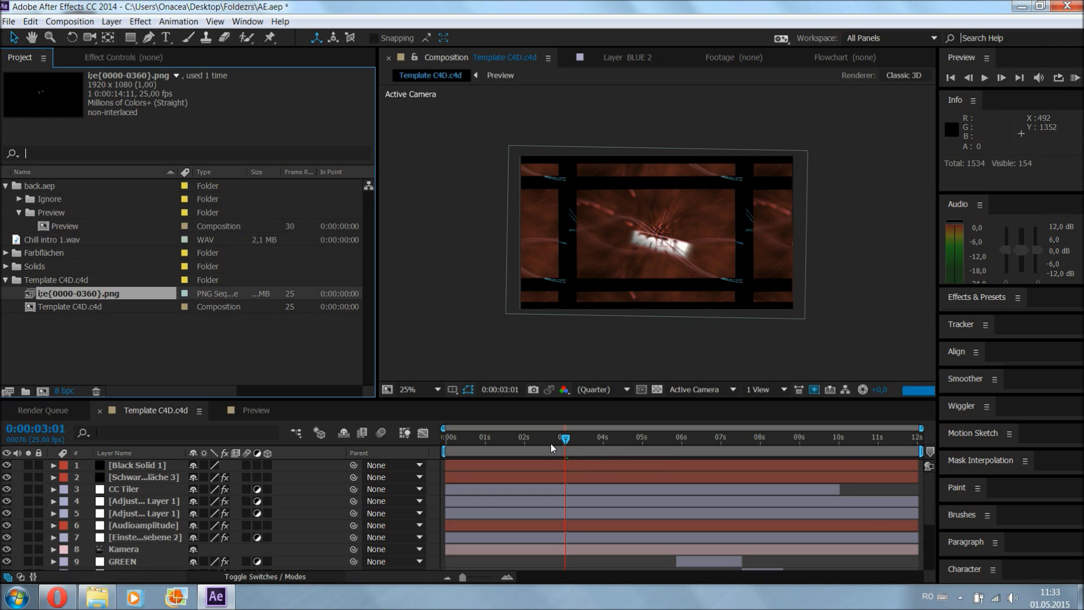
{"action": "left_click_drag", "start_coordinate": [549, 443], "coordinate": [509, 440]}
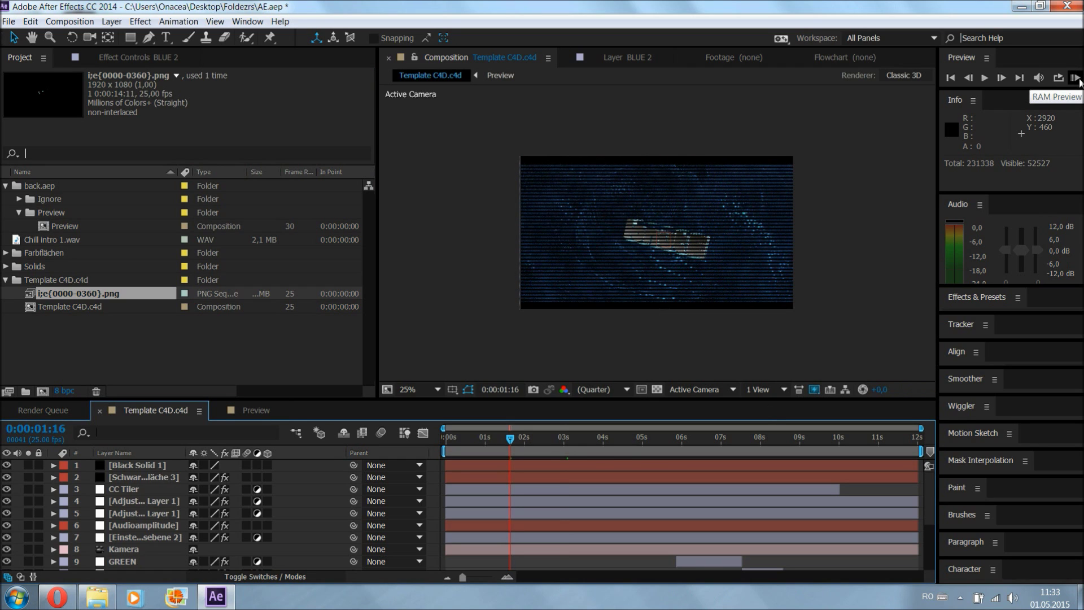
{"action": "left_click", "coordinate": [1076, 79]}
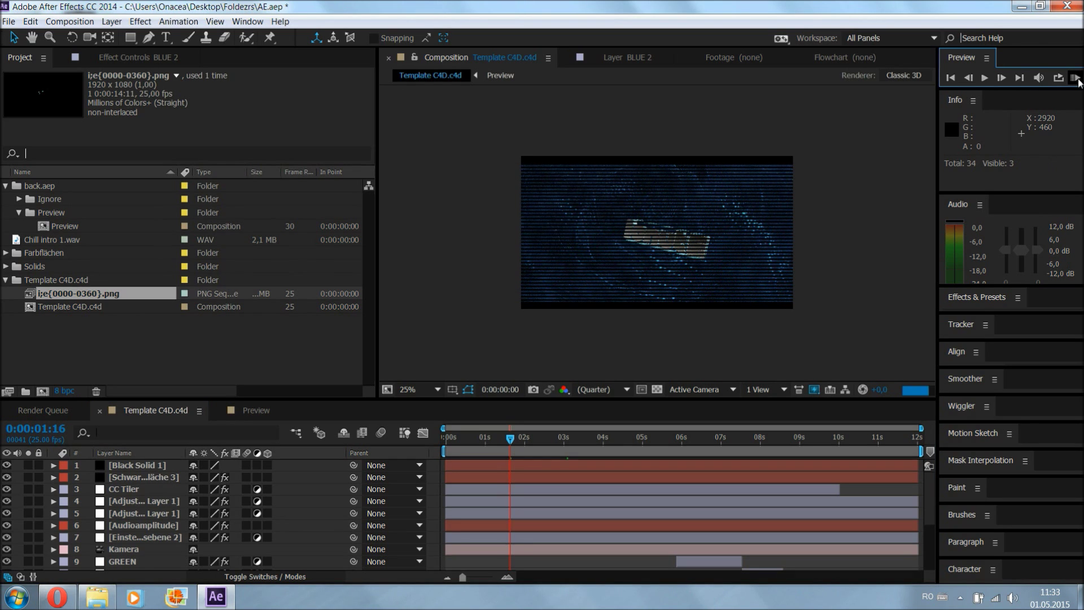
{"action": "left_click", "coordinate": [1075, 79]}
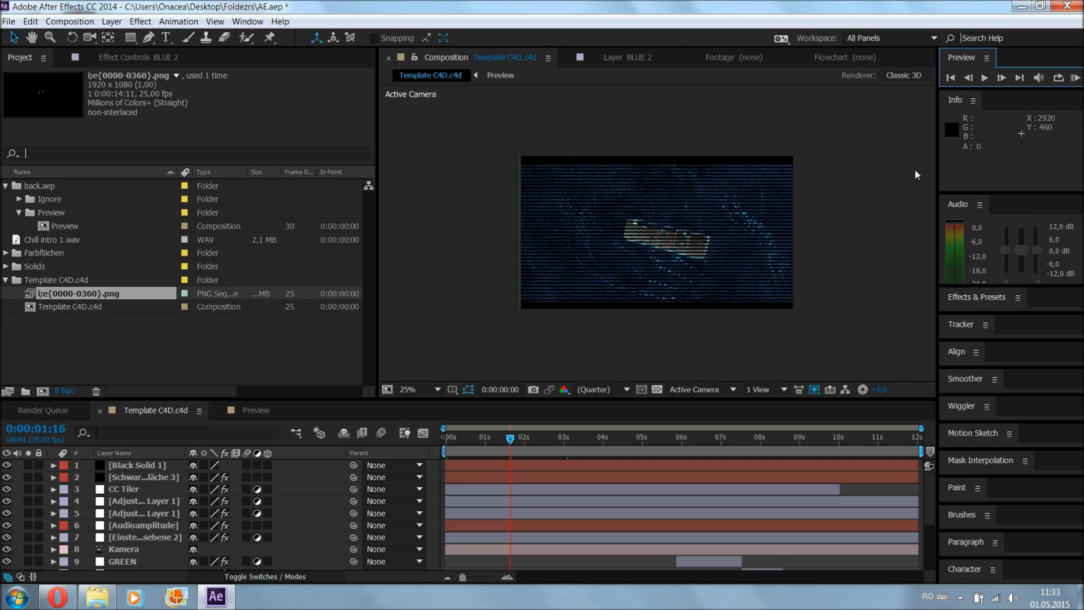
Step: Select Black Solid 1 and the Template C4D.c4d item, then switch to the Preview composition
{"action": "left_click", "coordinate": [792, 203]}
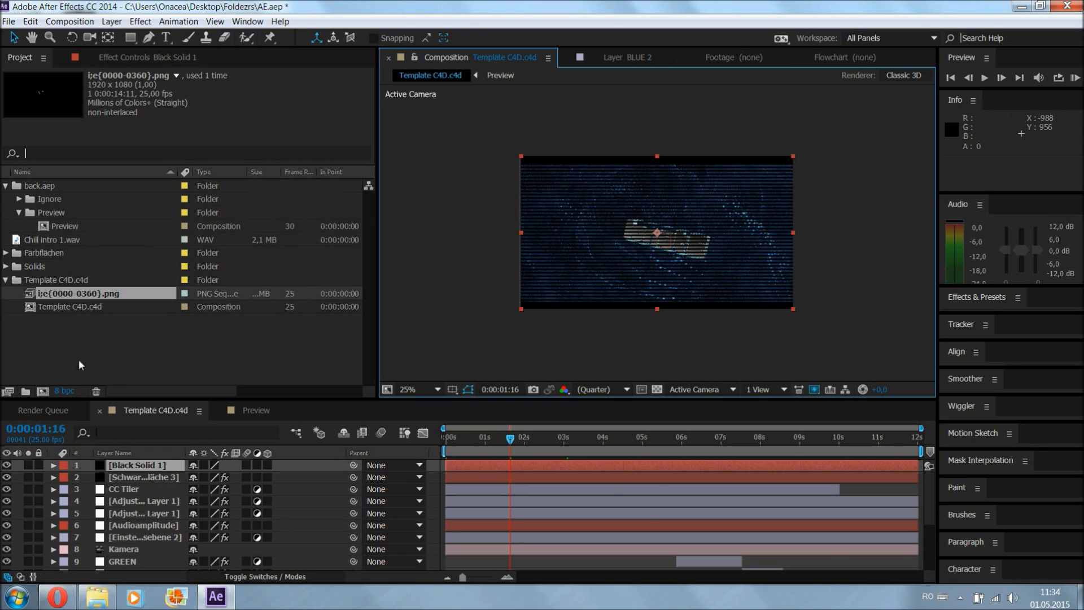
{"action": "left_click", "coordinate": [63, 310]}
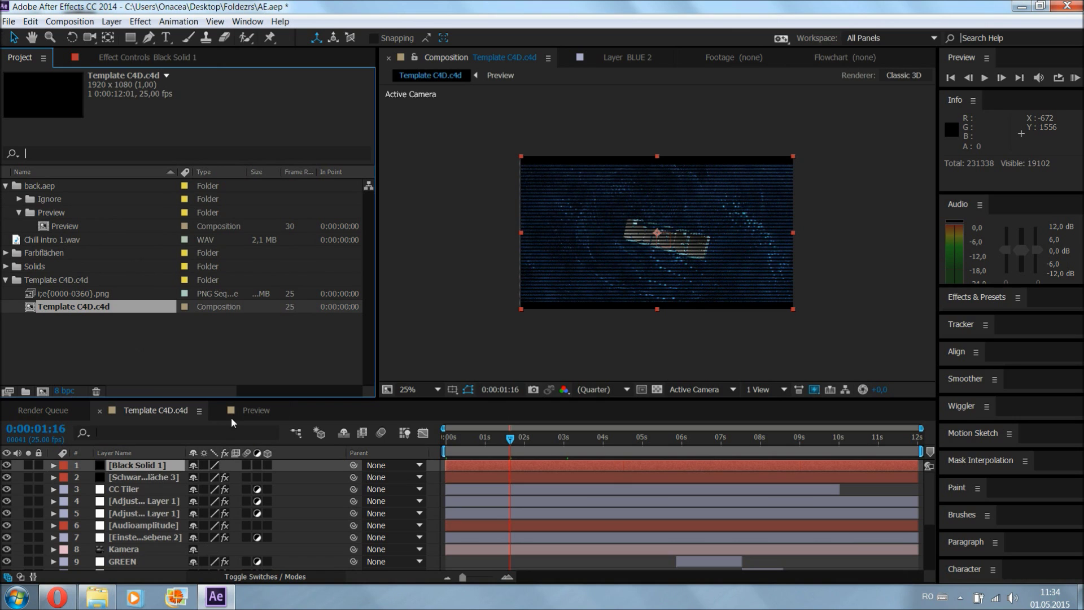
{"action": "left_click", "coordinate": [249, 410]}
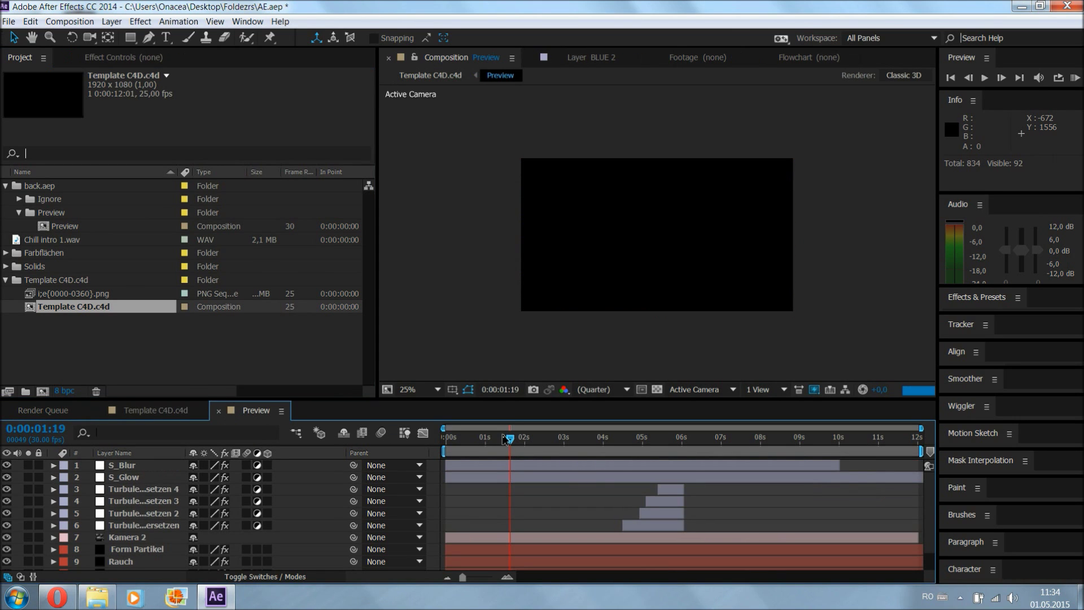
Step: Scrub Preview, return to Template C4D.c4d, and inspect the Ionut frame at 0:00:04:08 zoomed in
{"action": "left_click_drag", "start_coordinate": [510, 438], "coordinate": [603, 450]}
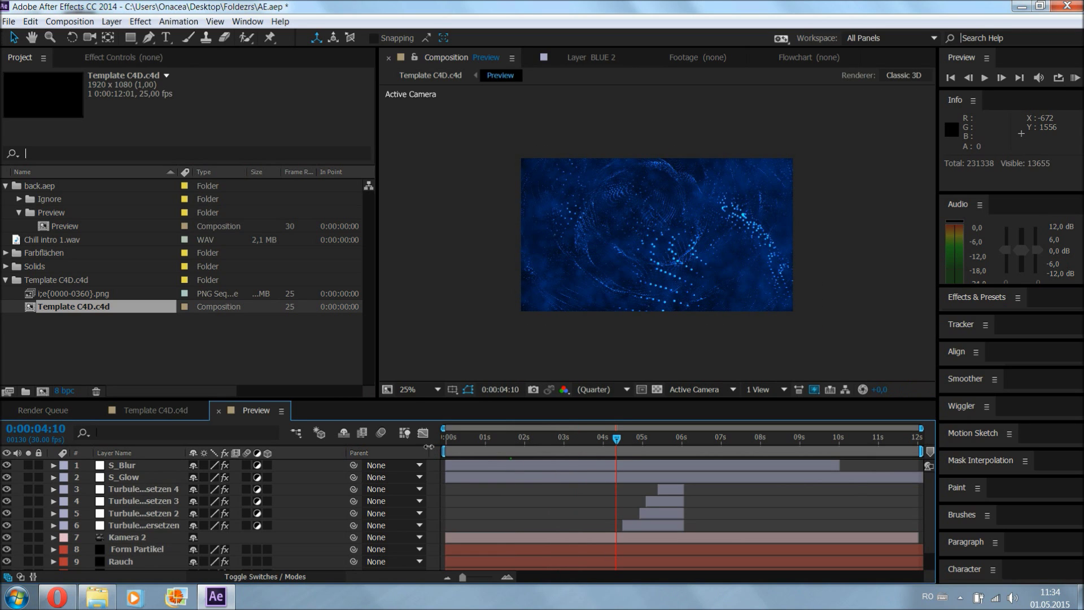
{"action": "left_click", "coordinate": [163, 410]}
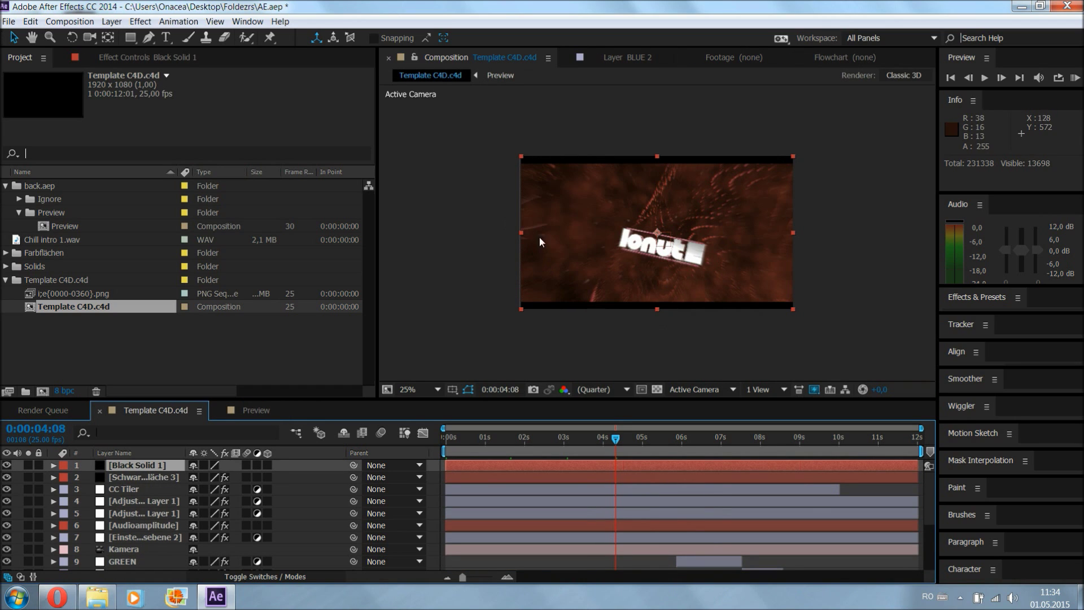
{"action": "key", "text": "period"}
{"action": "key", "text": "period"}
{"action": "key", "text": "period"}
{"action": "key", "text": "period"}
{"action": "key", "text": "period"}
{"action": "key", "text": "period"}
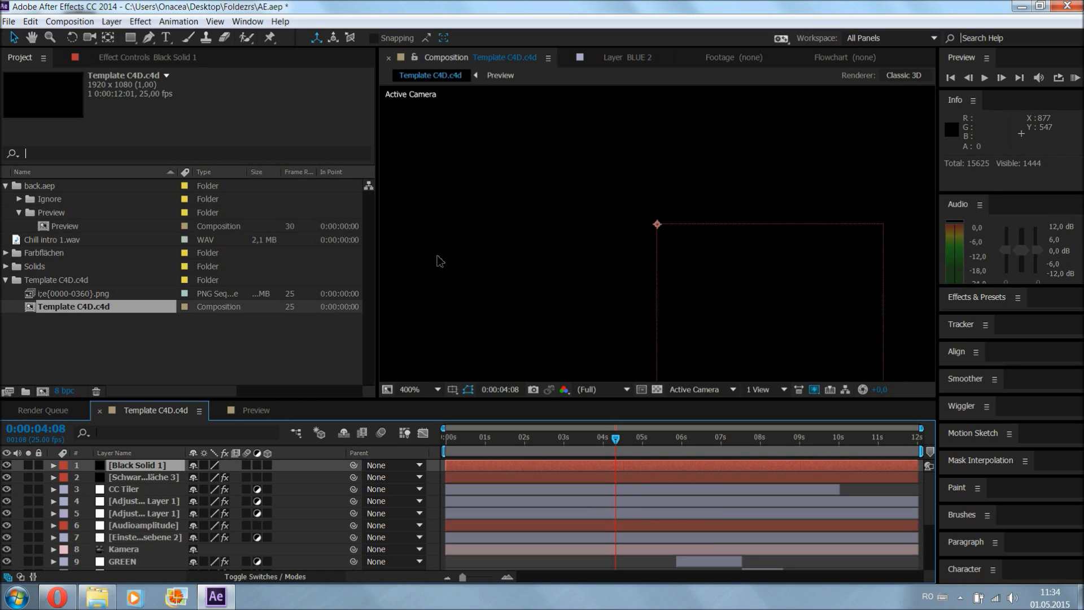
{"action": "scroll", "coordinate": [671, 280], "scroll_direction": "down", "scroll_amount": 8}
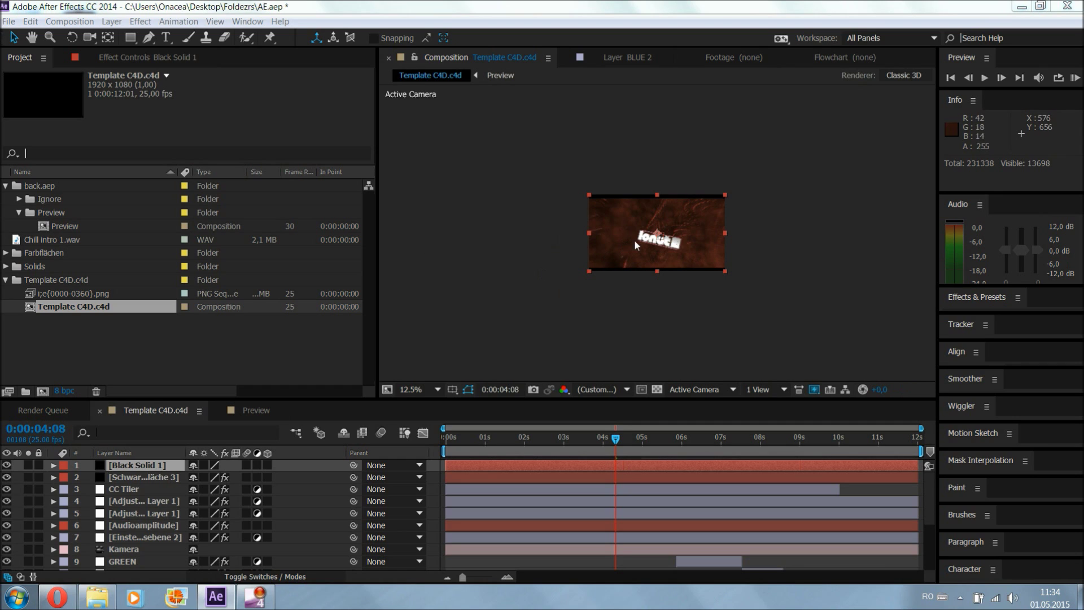
{"action": "left_click", "coordinate": [688, 314]}
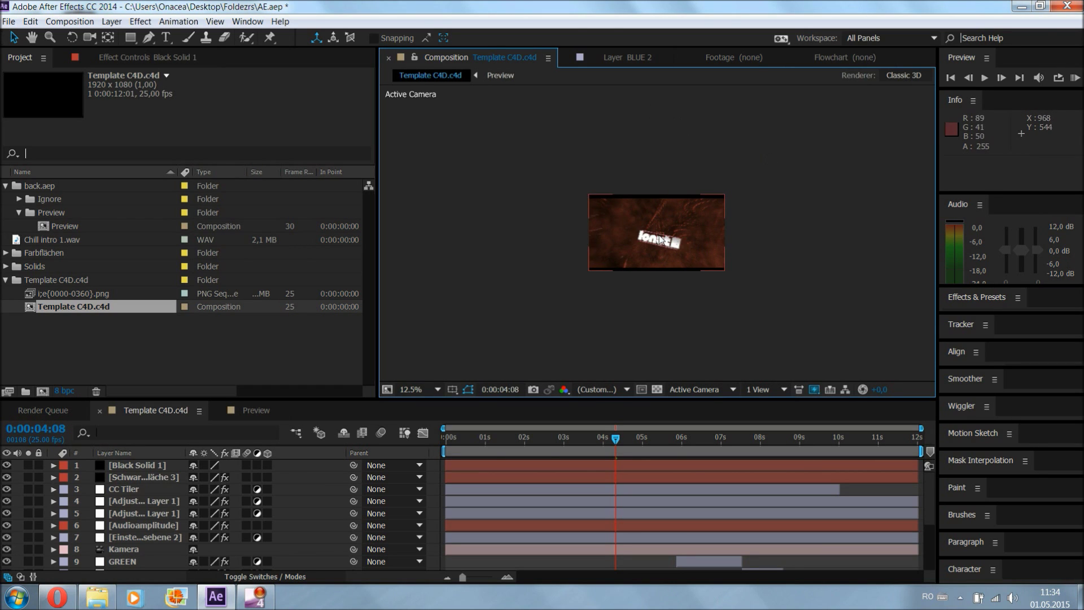
{"action": "scroll", "coordinate": [652, 299], "scroll_direction": "up", "scroll_amount": 4}
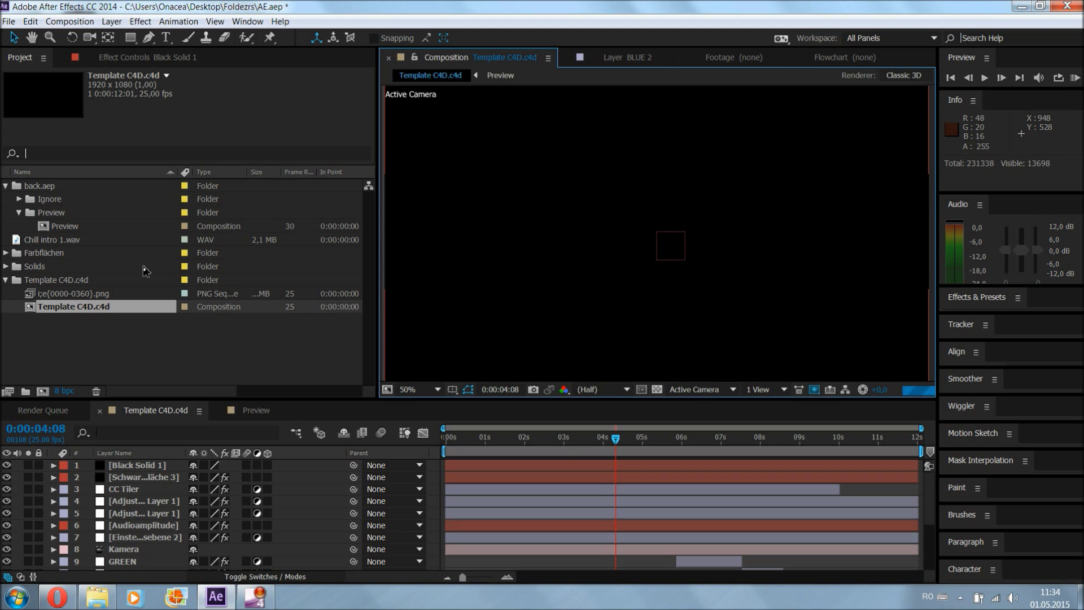
{"action": "double_click", "coordinate": [79, 309]}
{"action": "left_click", "coordinate": [80, 313]}
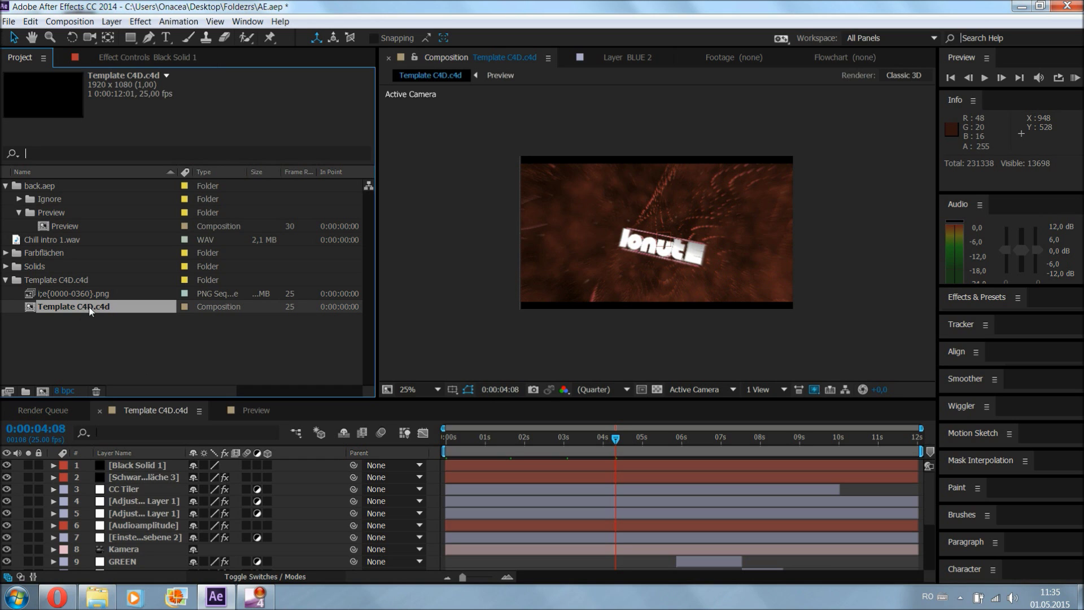
Step: Add Template C4D.c4d to the Render Queue and delete the old finished render job
{"action": "left_click", "coordinate": [69, 22]}
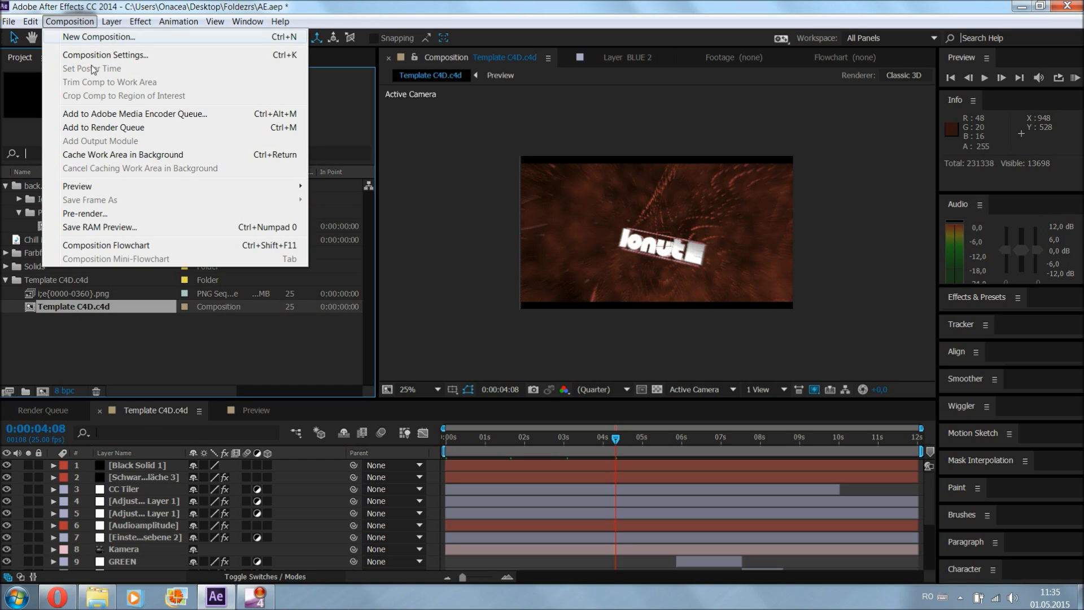
{"action": "left_click", "coordinate": [147, 127]}
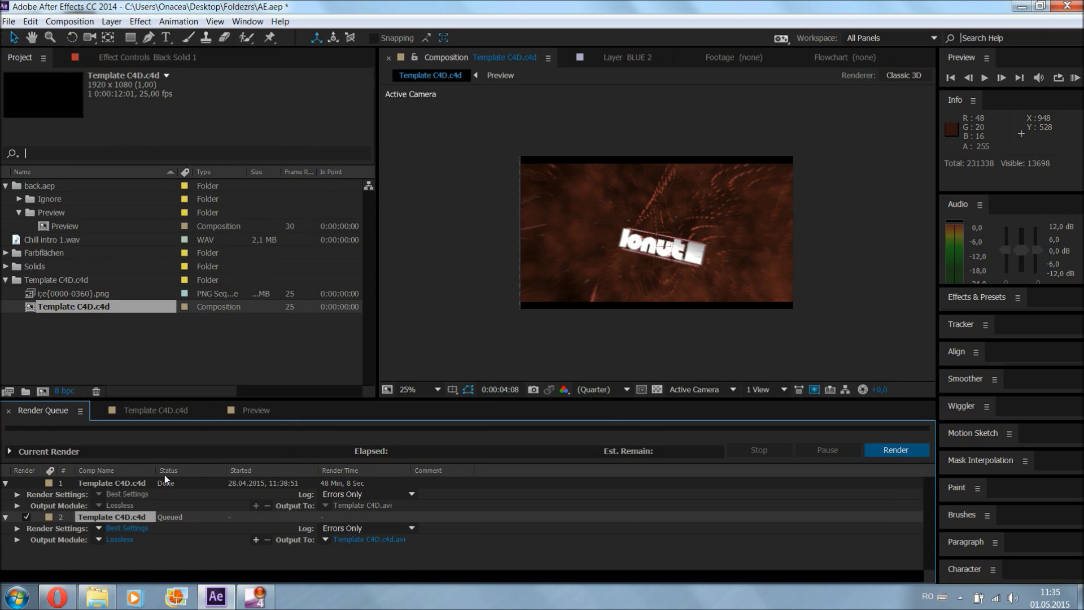
{"action": "left_click", "coordinate": [106, 486]}
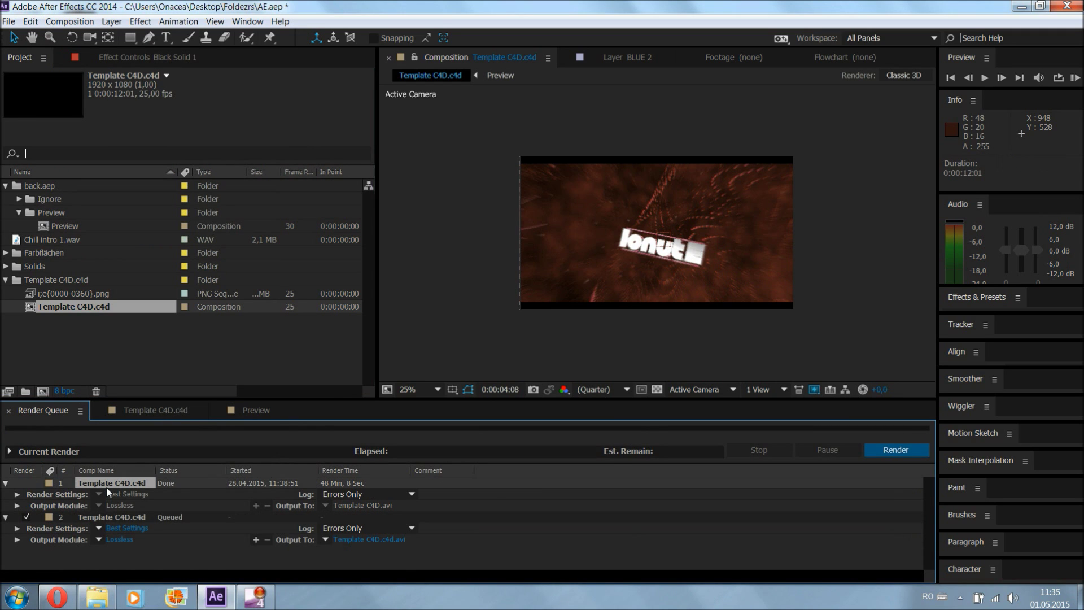
{"action": "key", "text": "Delete"}
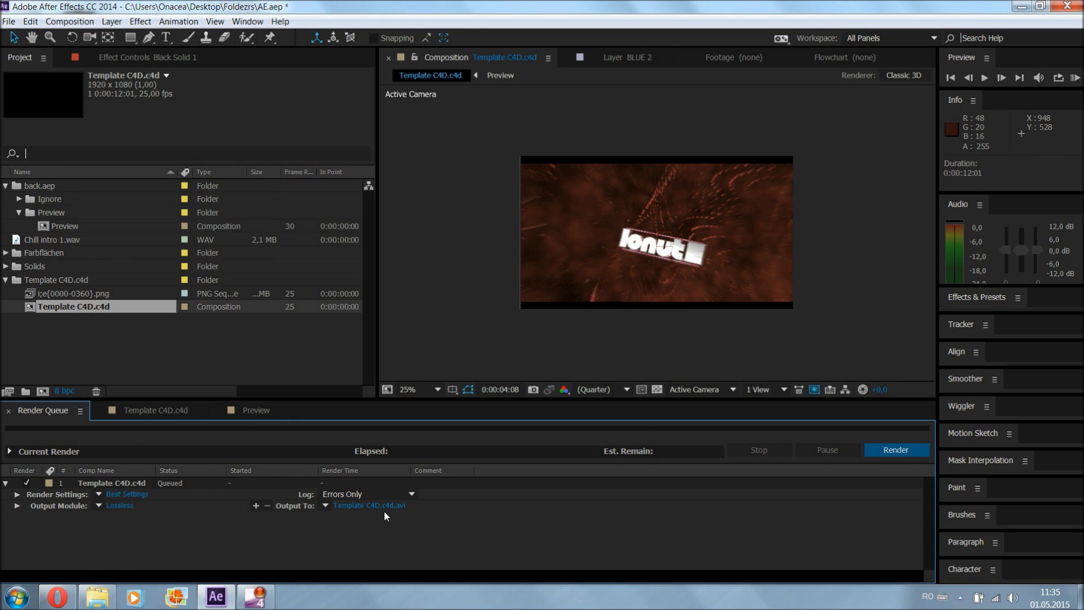
{"action": "left_click", "coordinate": [97, 486]}
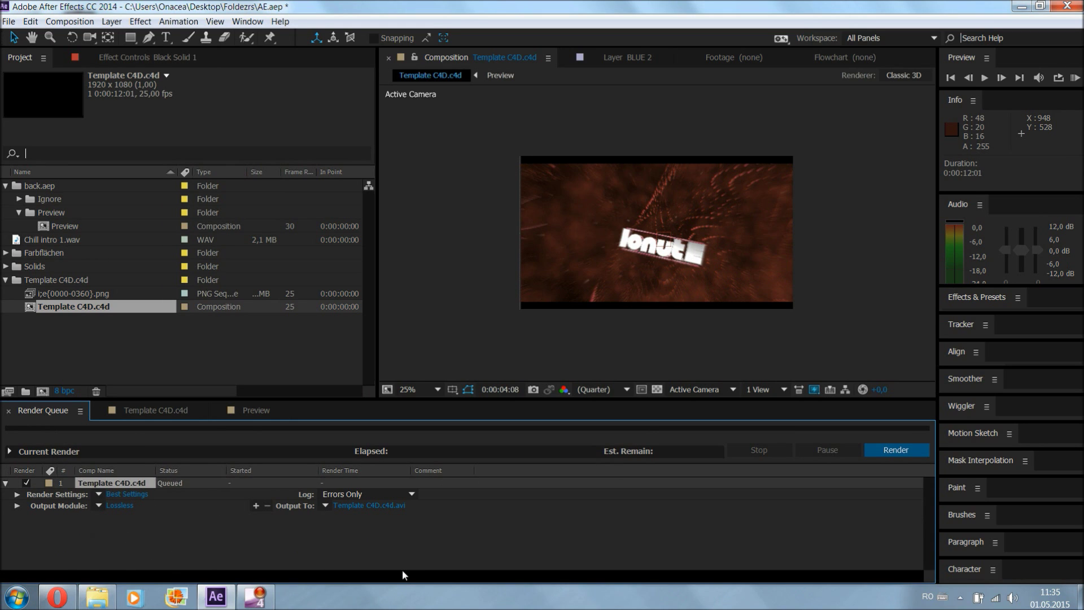
Step: Save the lossless output to the Desktop as Template C4D.c4d.avi
{"action": "left_click", "coordinate": [375, 506]}
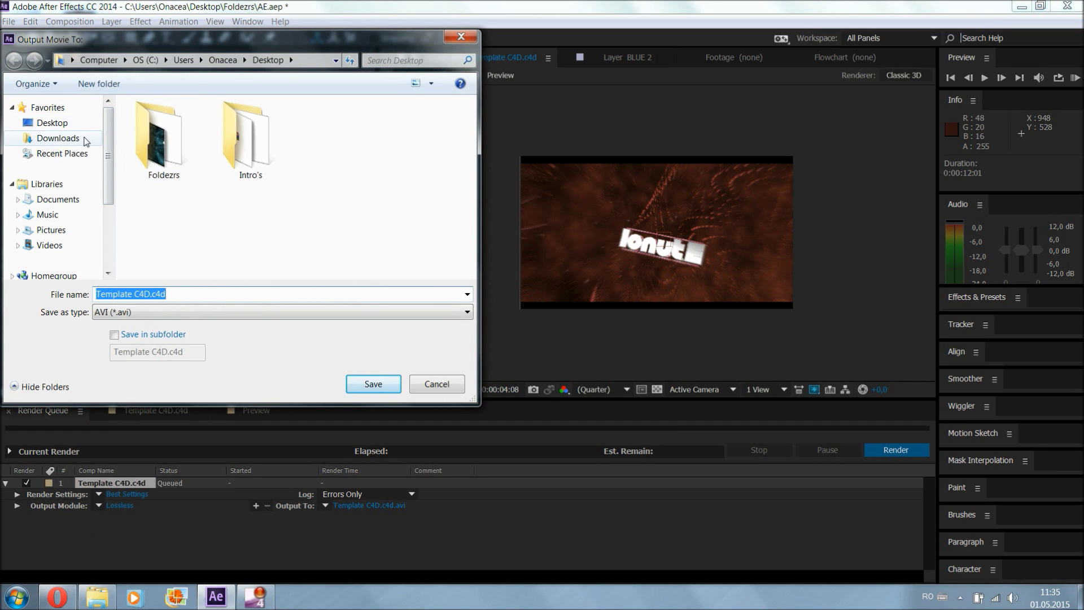
{"action": "left_click", "coordinate": [85, 139]}
{"action": "left_click", "coordinate": [85, 123]}
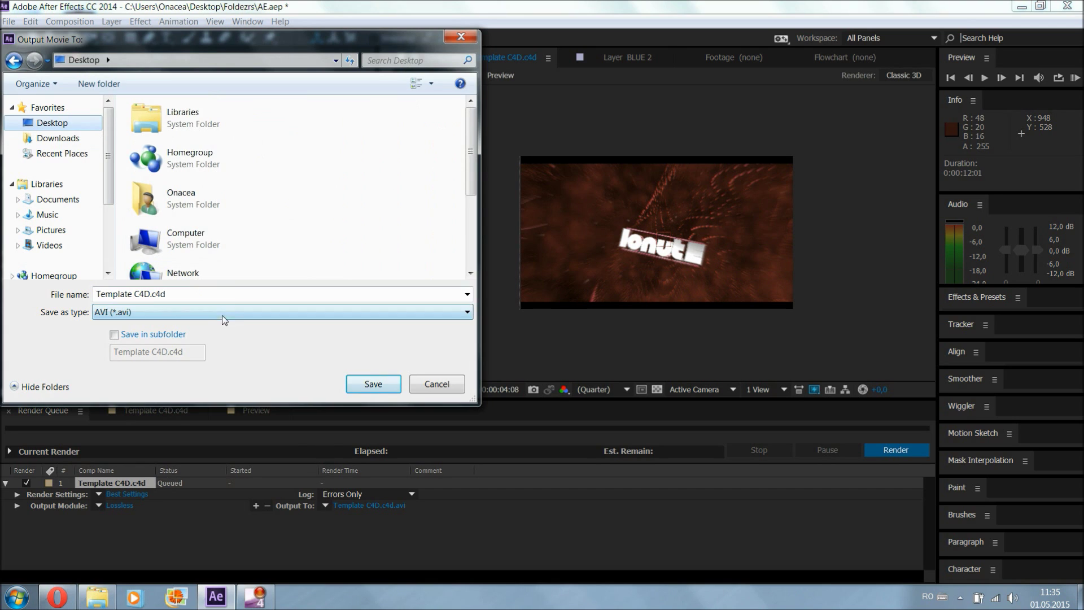
{"action": "left_click", "coordinate": [374, 384]}
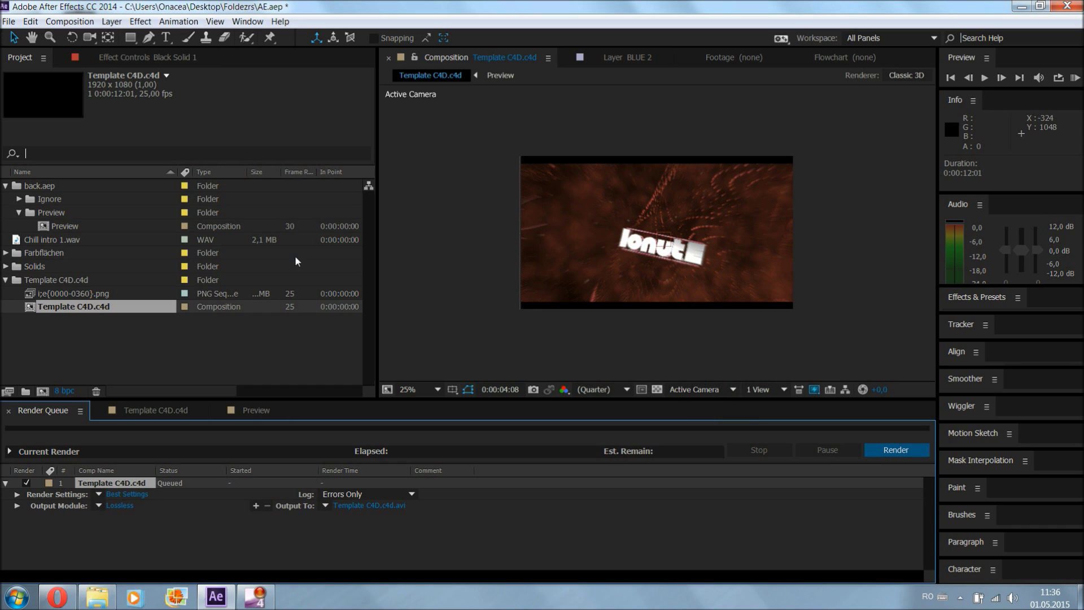
{"action": "left_click", "coordinate": [70, 21]}
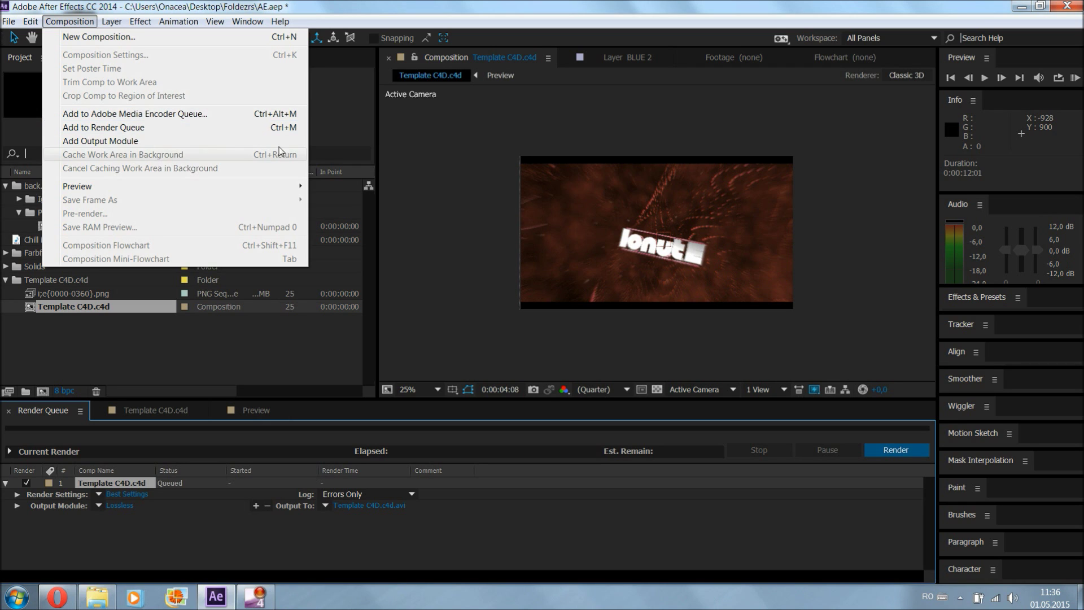
{"action": "left_click", "coordinate": [440, 197]}
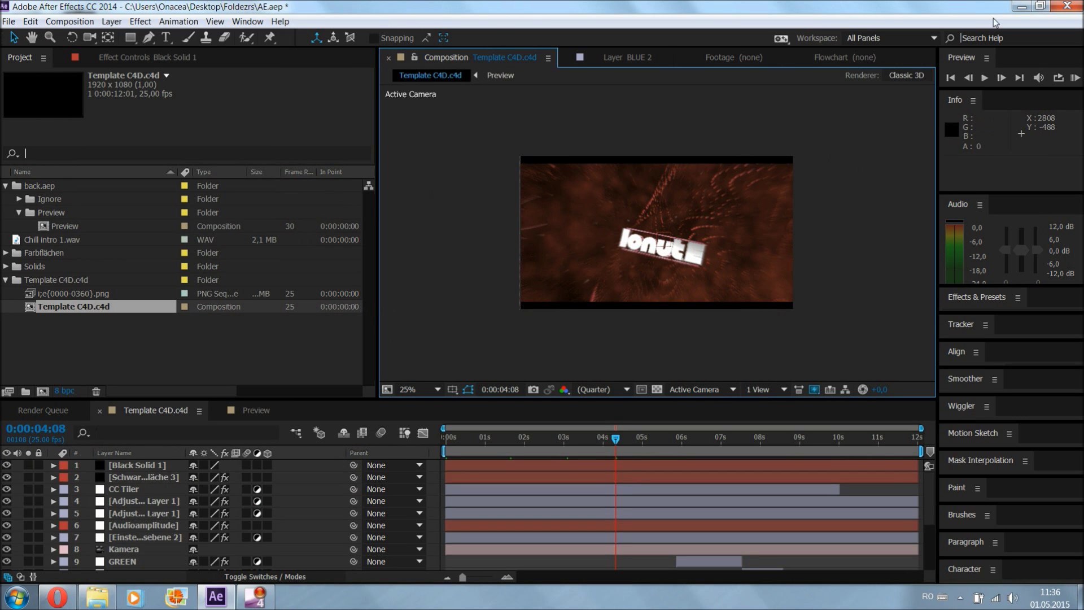
Step: Close the Foldezrs Explorer window, bring After Effects back, and open the screen recorder's tray menu
{"action": "left_click", "coordinate": [1023, 7]}
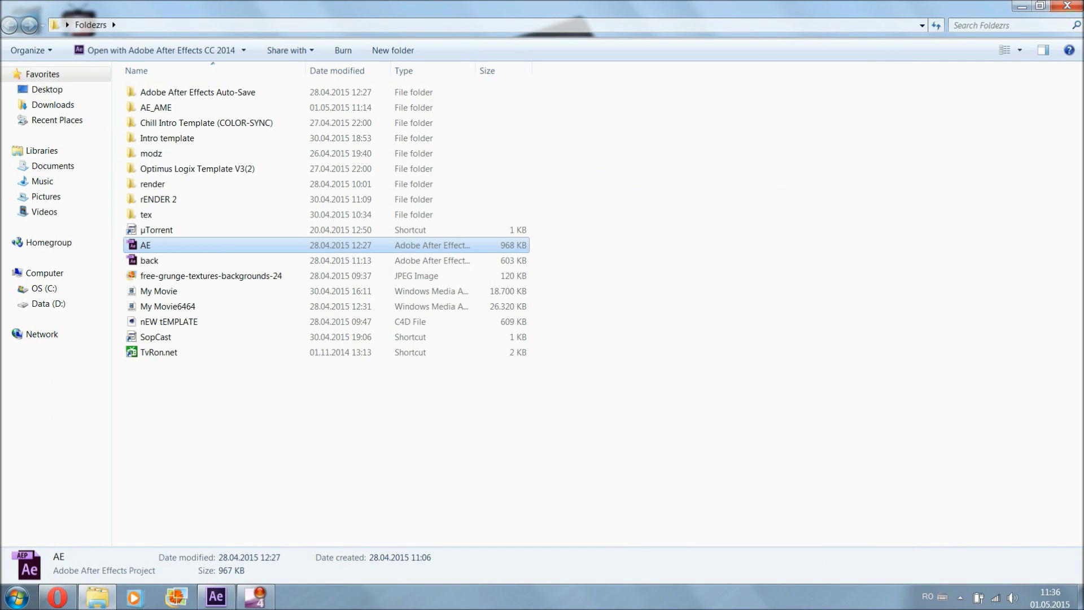
{"action": "left_click", "coordinate": [1079, 9]}
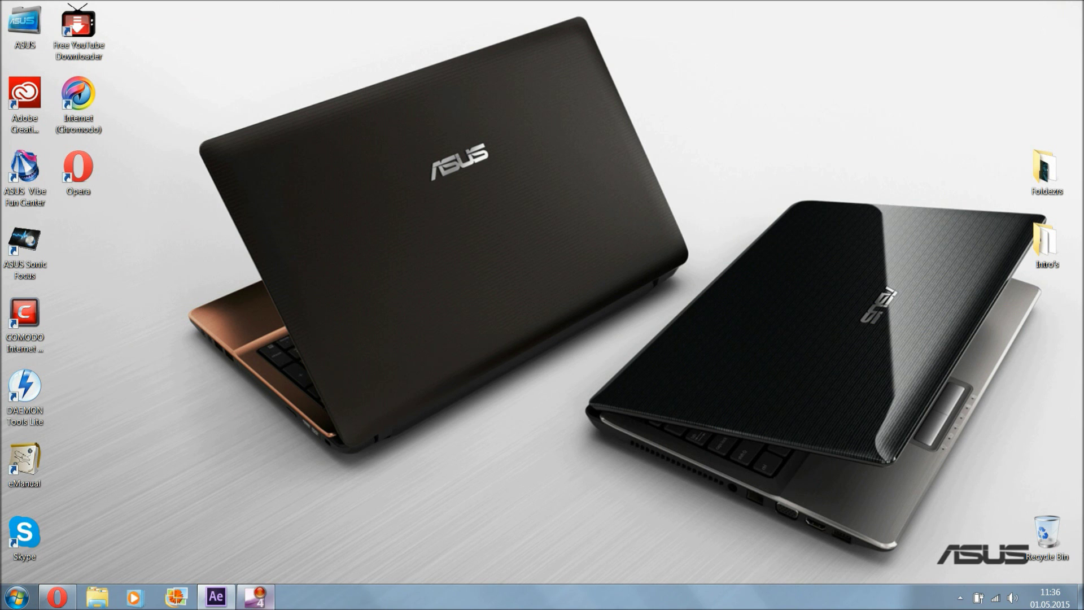
{"action": "left_click", "coordinate": [219, 597]}
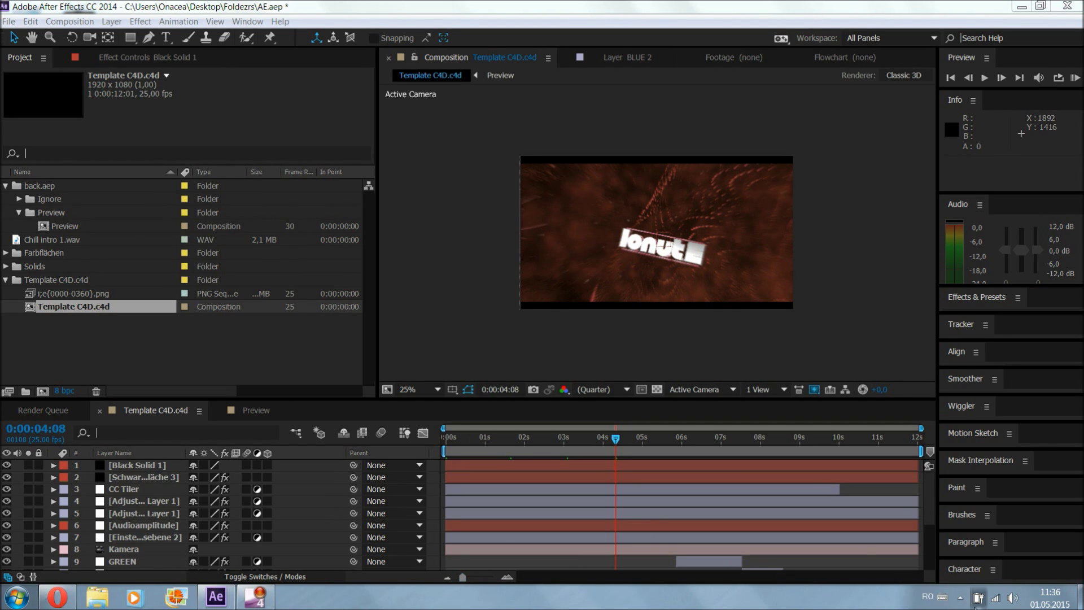
{"action": "left_click", "coordinate": [960, 598]}
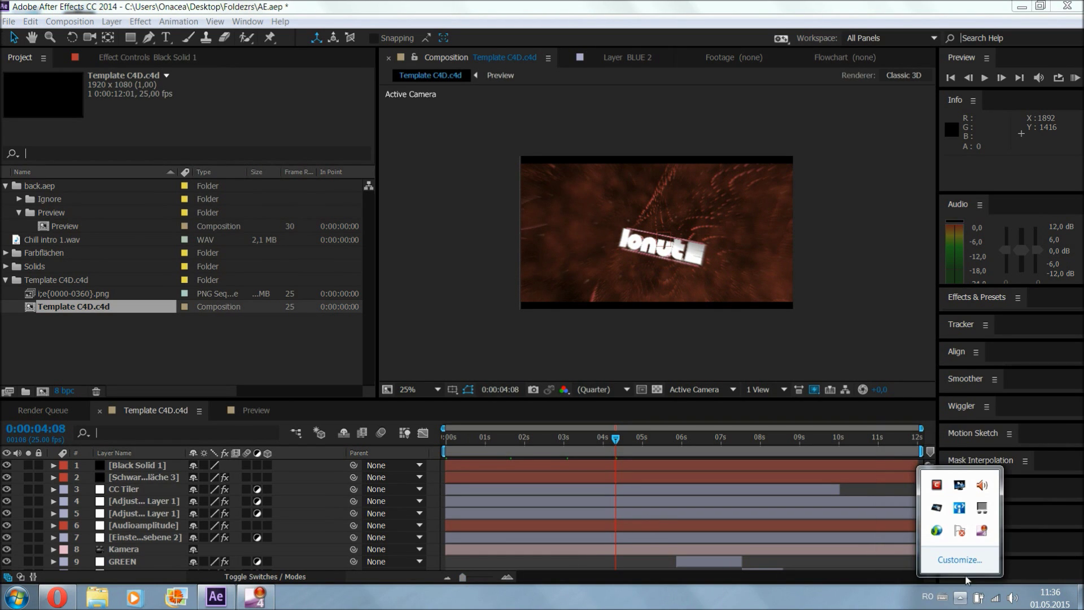
{"action": "right_click", "coordinate": [986, 530]}
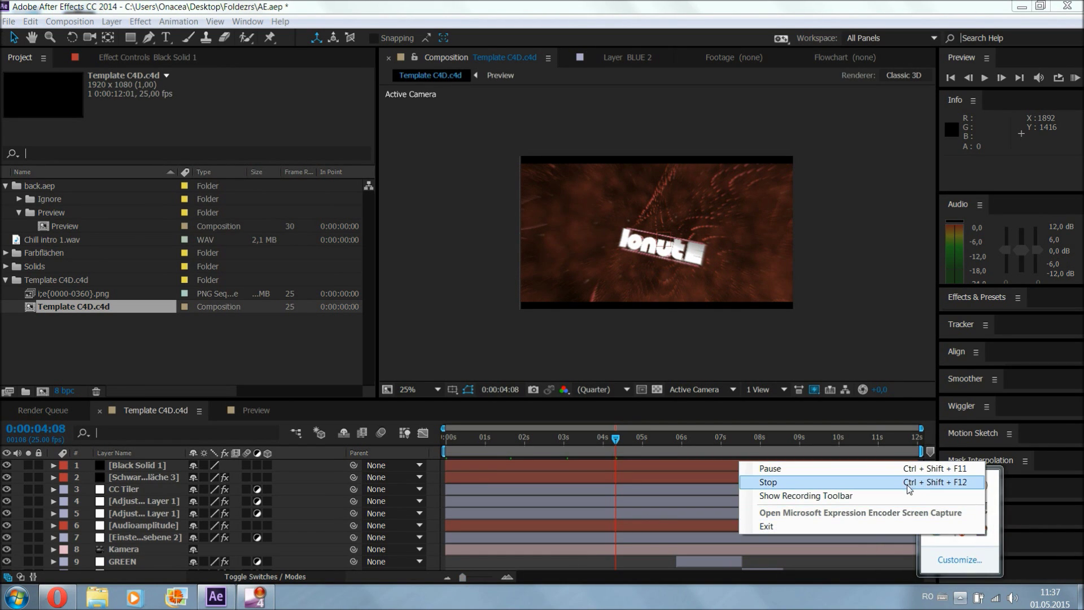